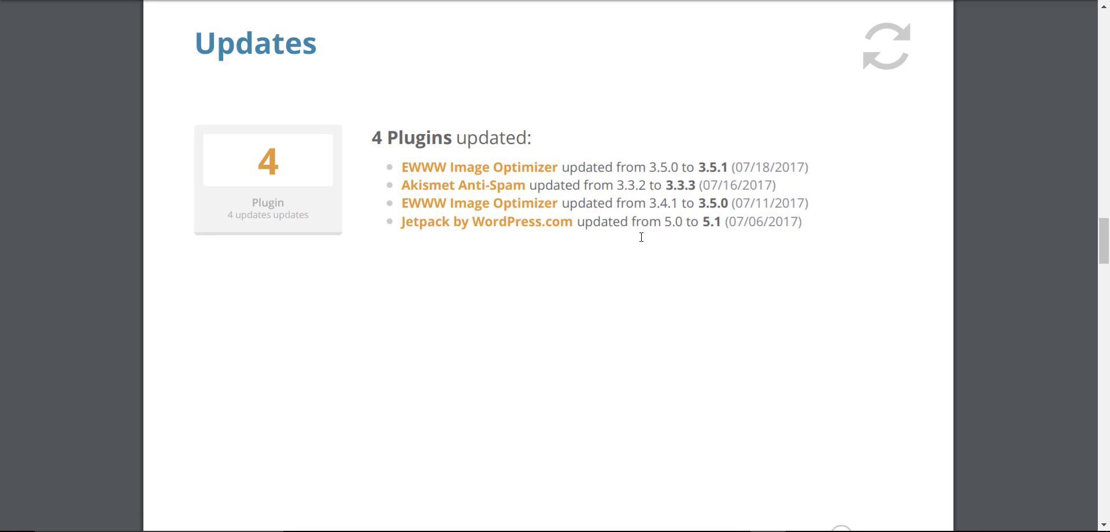
Read through the plugin updates and the Optimization section of the Website Care Report.
scroll(651, 210, down, 1)
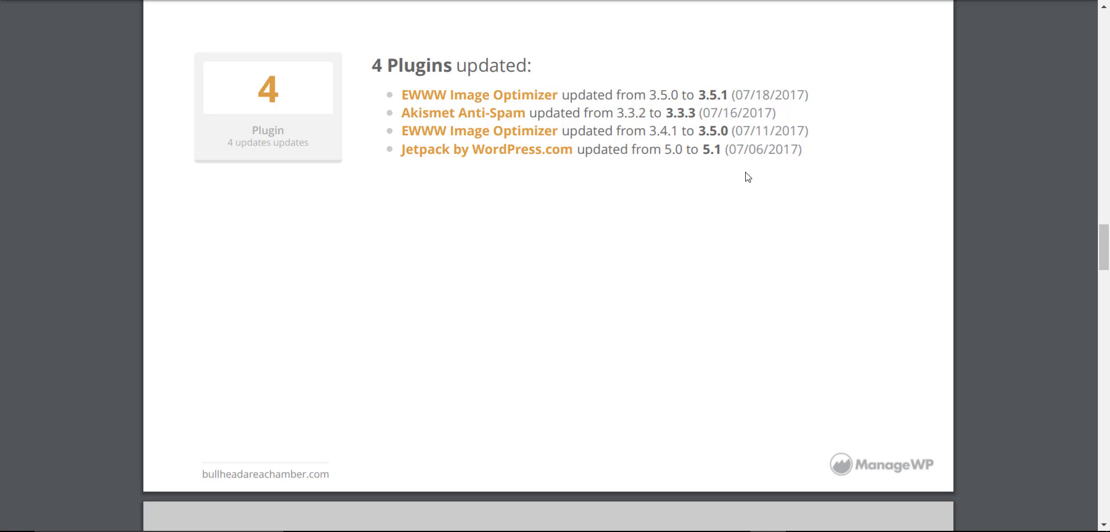
scroll(748, 176, down, 7)
scroll(747, 177, down, 5)
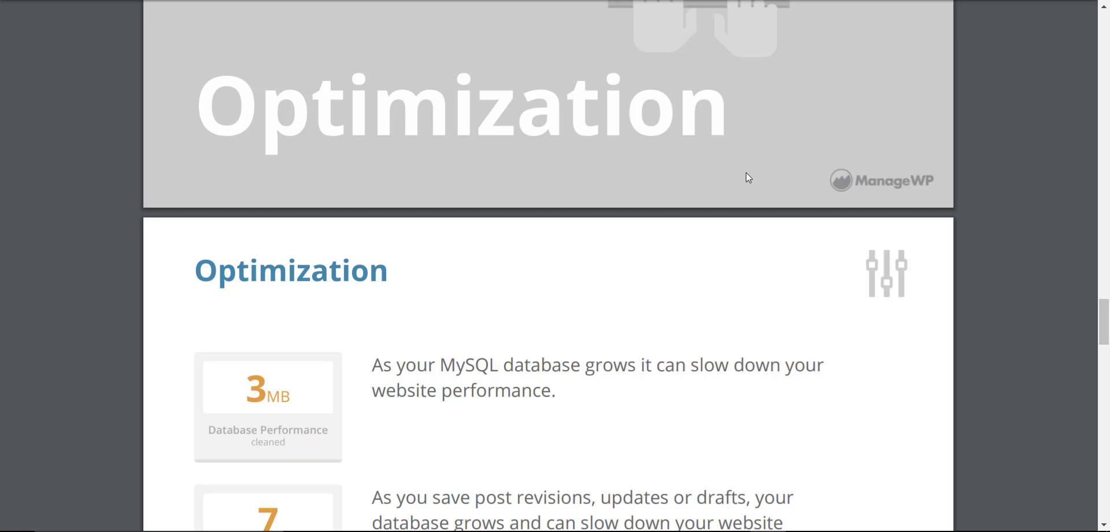
scroll(746, 173, down, 5)
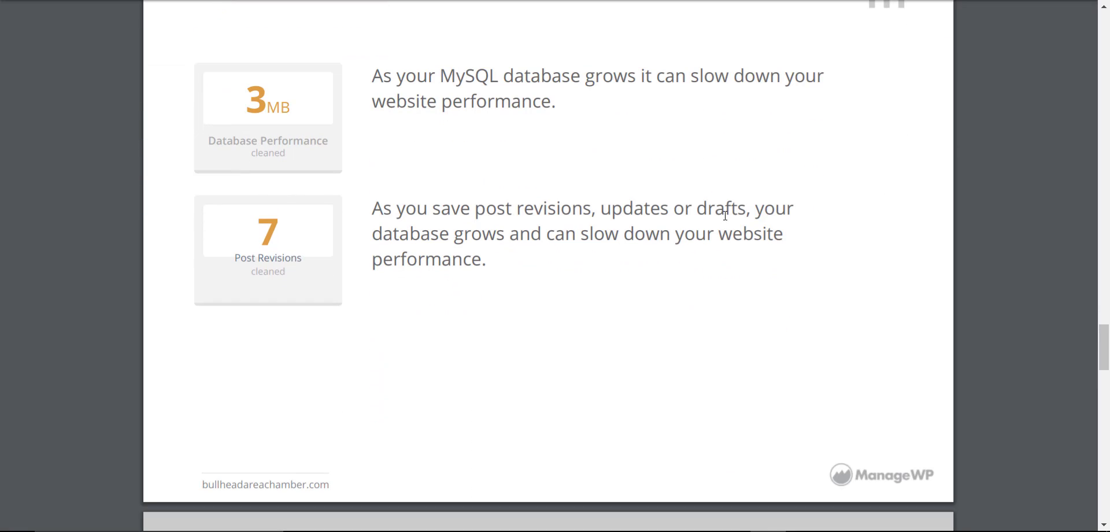
scroll(725, 217, up, 1)
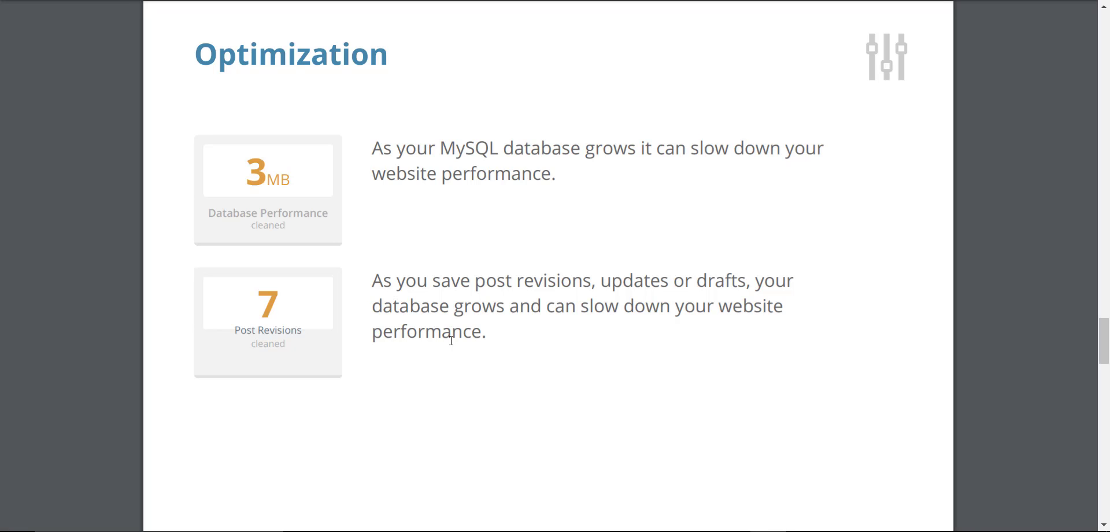
Go to the Analytics page of the report and examine its summary figures and the Referrers list.
scroll(451, 342, down, 15)
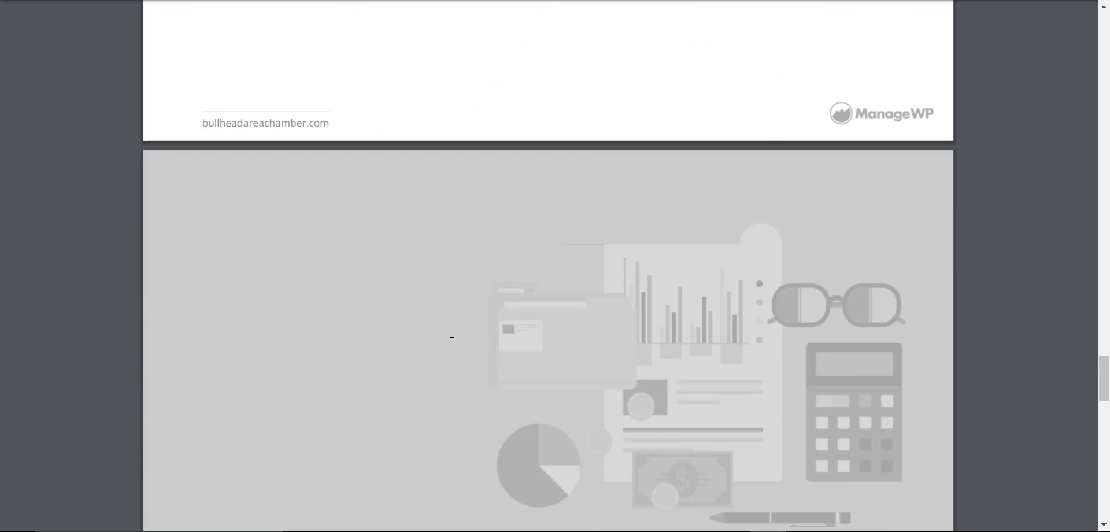
scroll(455, 346, down, 5)
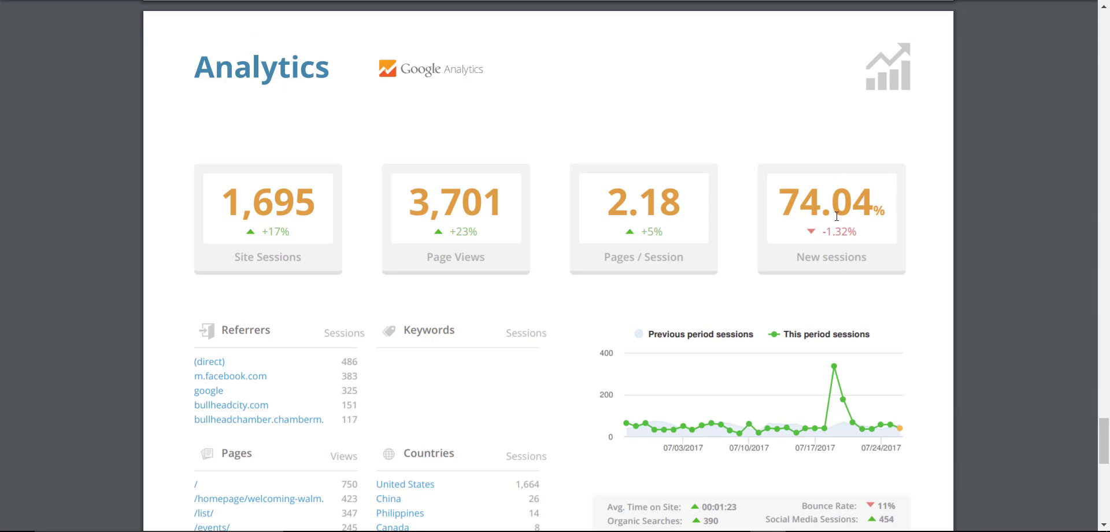
scroll(827, 271, down, 2)
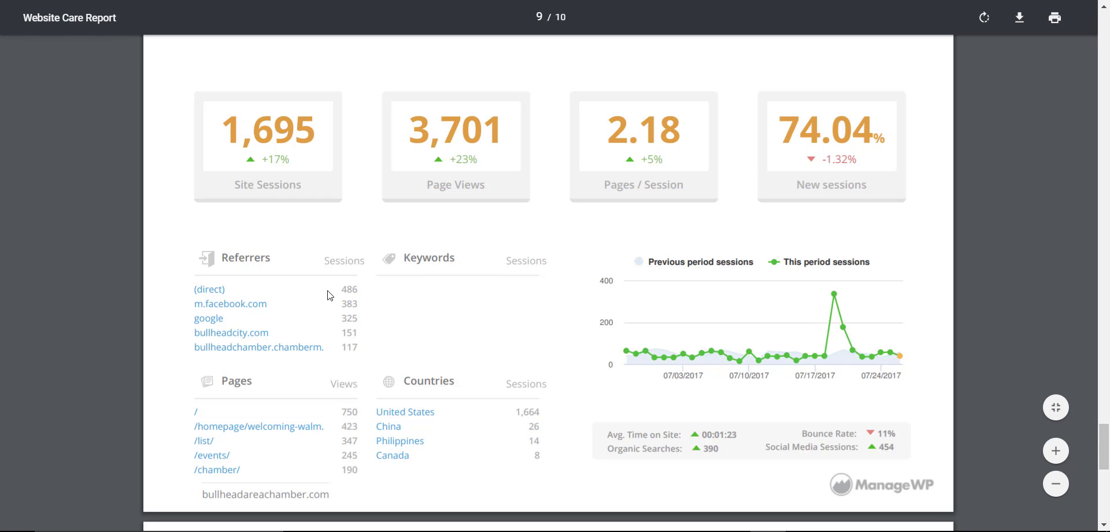
mouse_move(359, 289)
mouse_down()
mouse_move(248, 290)
mouse_move(180, 306)
mouse_up()
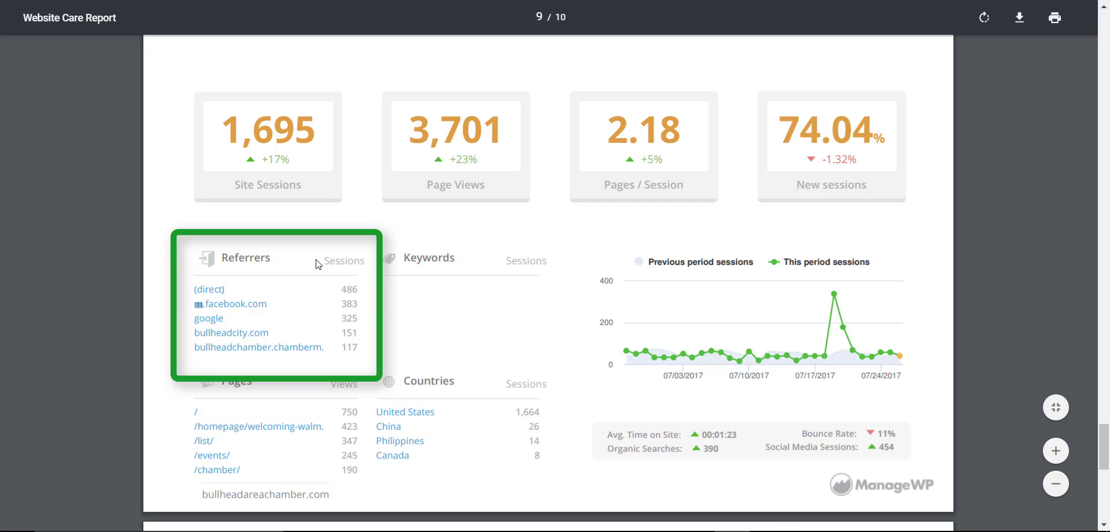
click(374, 310)
drag(358, 333, 199, 334)
click(365, 347)
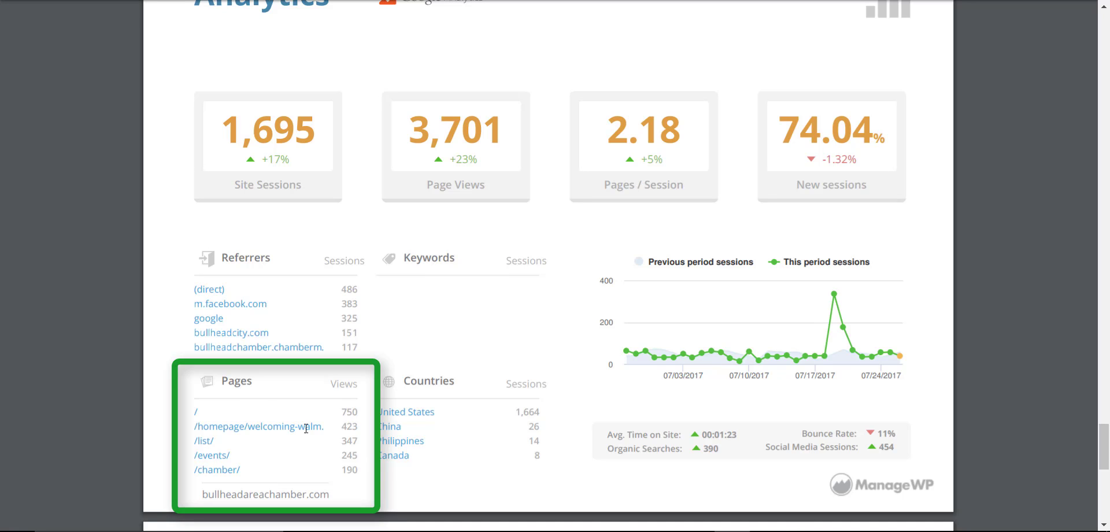
Examine the Pages list, highlighting the /homepage/welcoming-walm. entry and checking the /events/ and /chamber/ entries.
drag(239, 426, 358, 429)
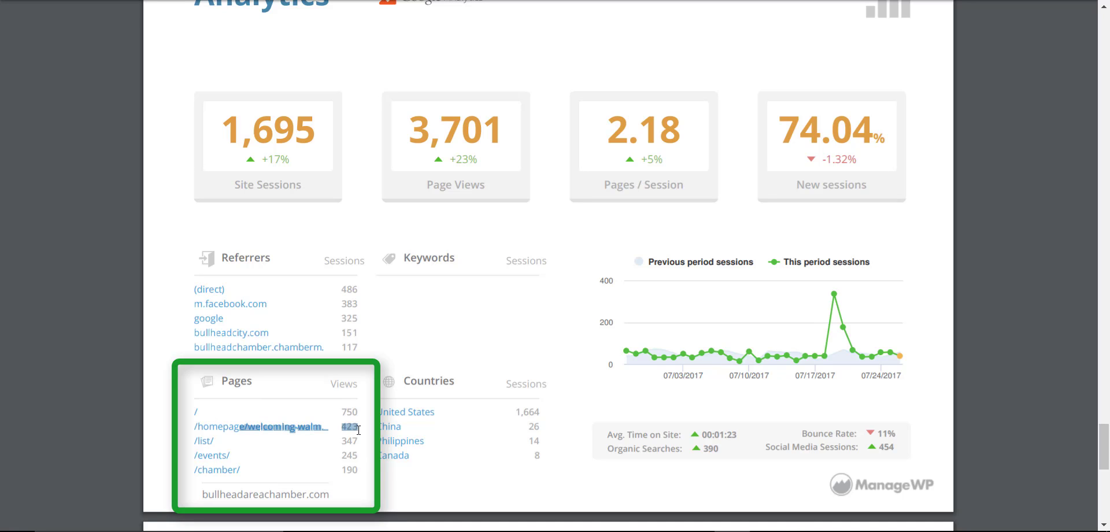
click(266, 433)
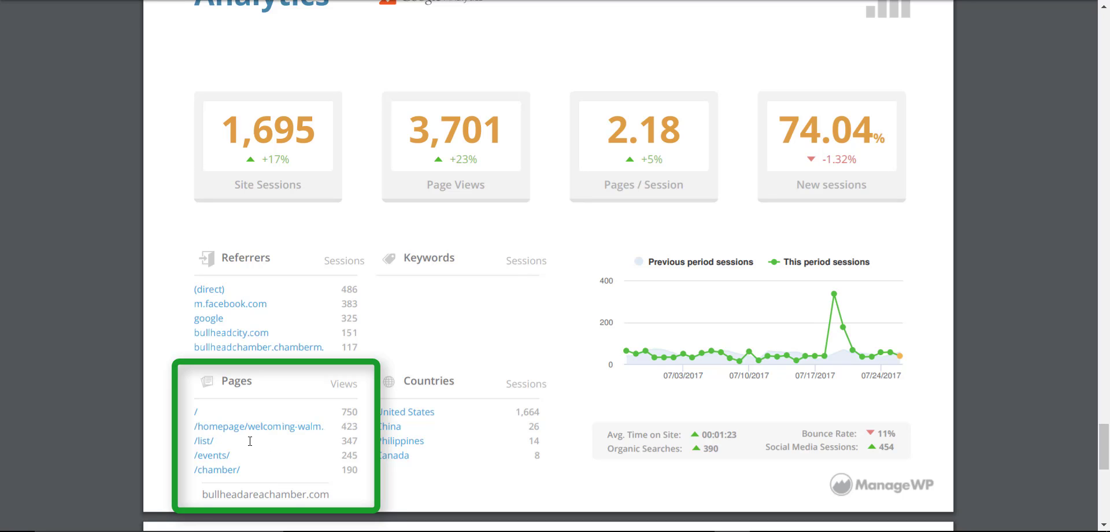
click(201, 455)
drag(223, 469, 227, 470)
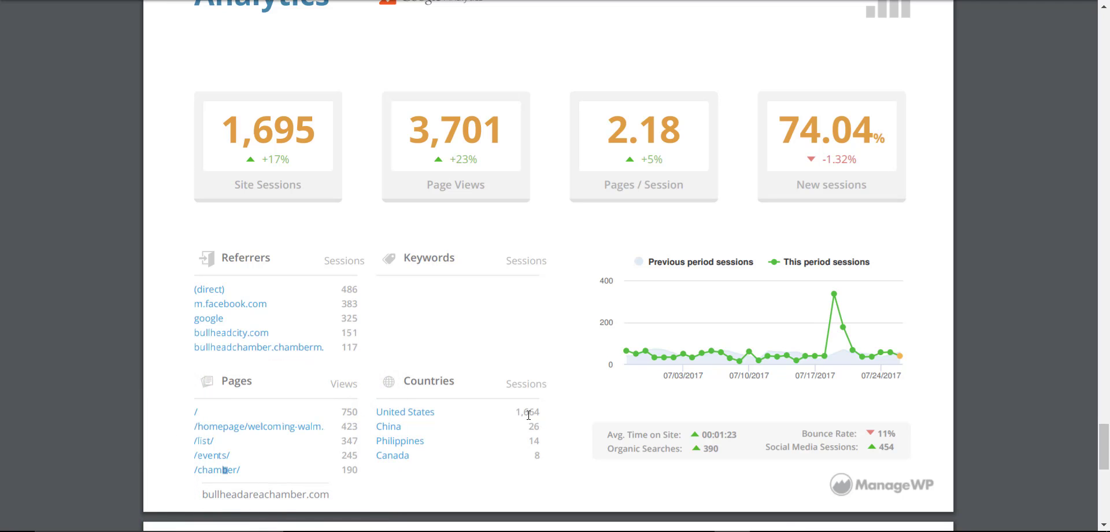
Highlight the United States sessions and the Bounce Rate figure, and review the rest of the Analytics page.
drag(541, 414, 501, 416)
scroll(559, 399, down, 3)
scroll(559, 401, up, 2)
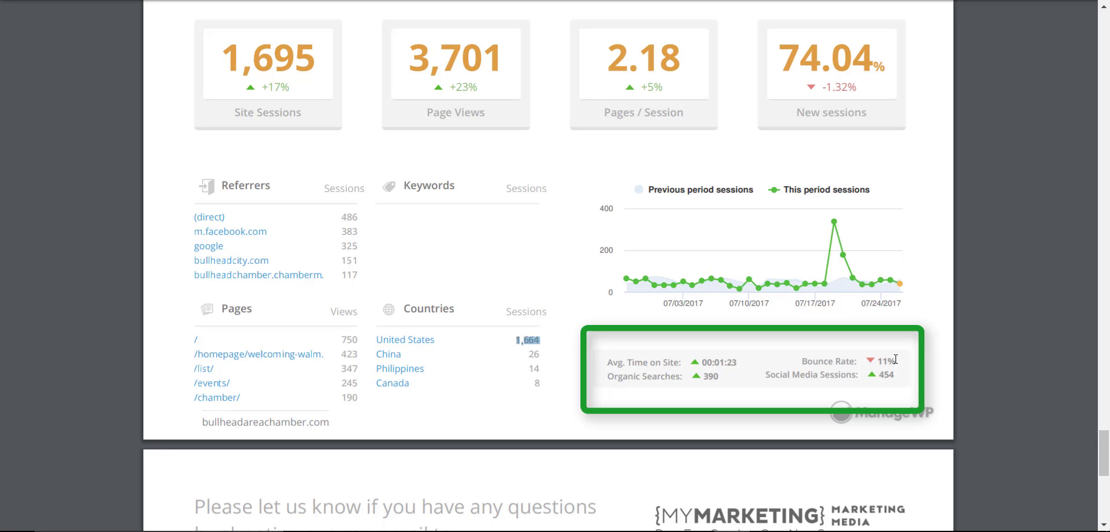
drag(895, 359, 803, 362)
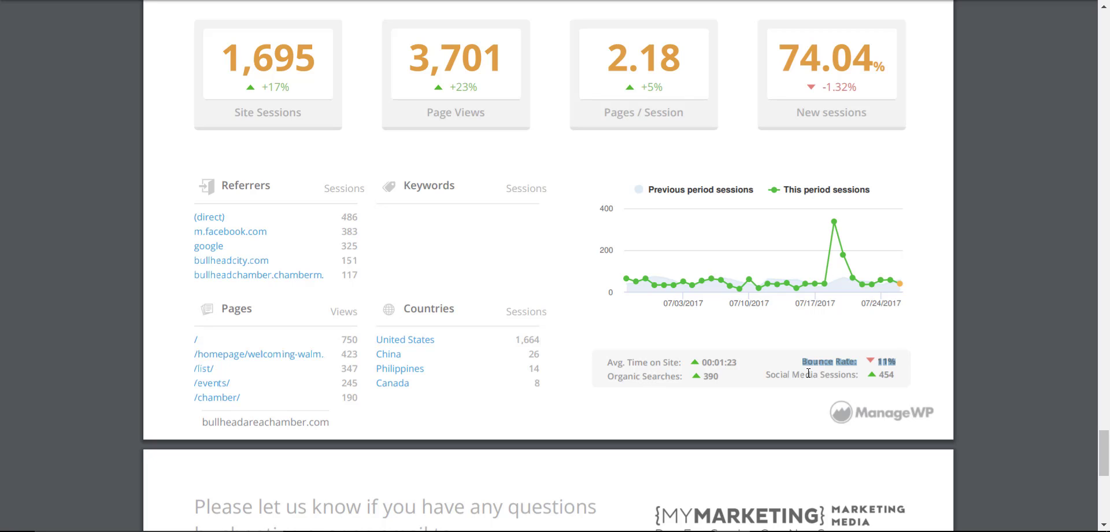
scroll(808, 373, down, 2)
scroll(806, 377, up, 2)
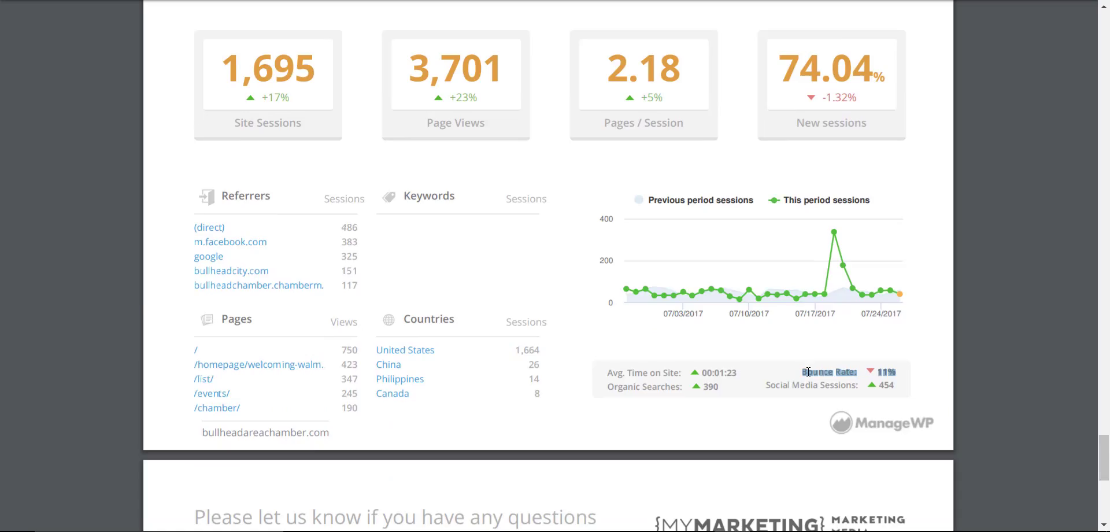
scroll(806, 377, down, 8)
scroll(810, 377, up, 10)
scroll(810, 379, down, 6)
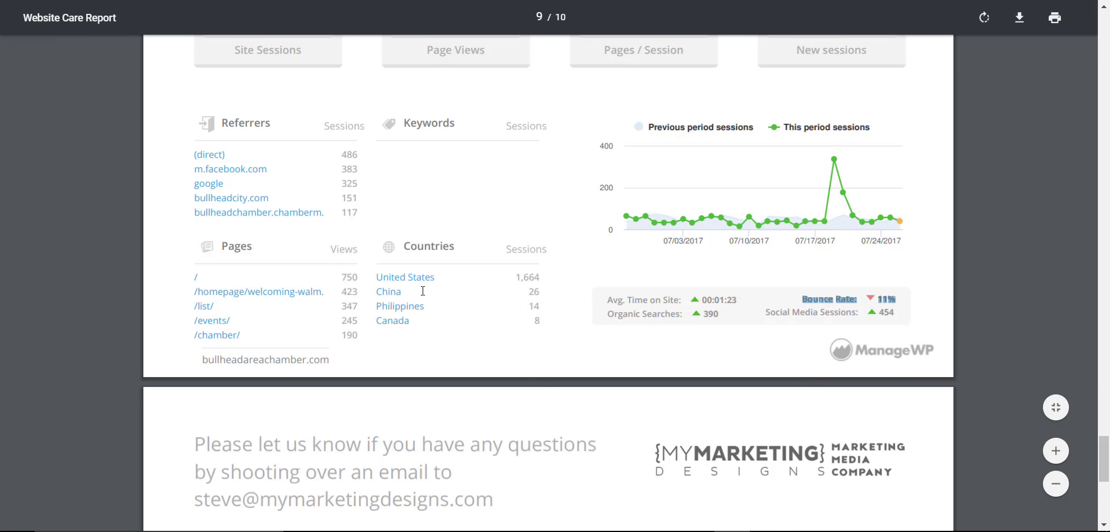
Switch to Google Analytics and review the Users overview and the Traffic Channel chart on the home page.
key(ctrl+Tab)
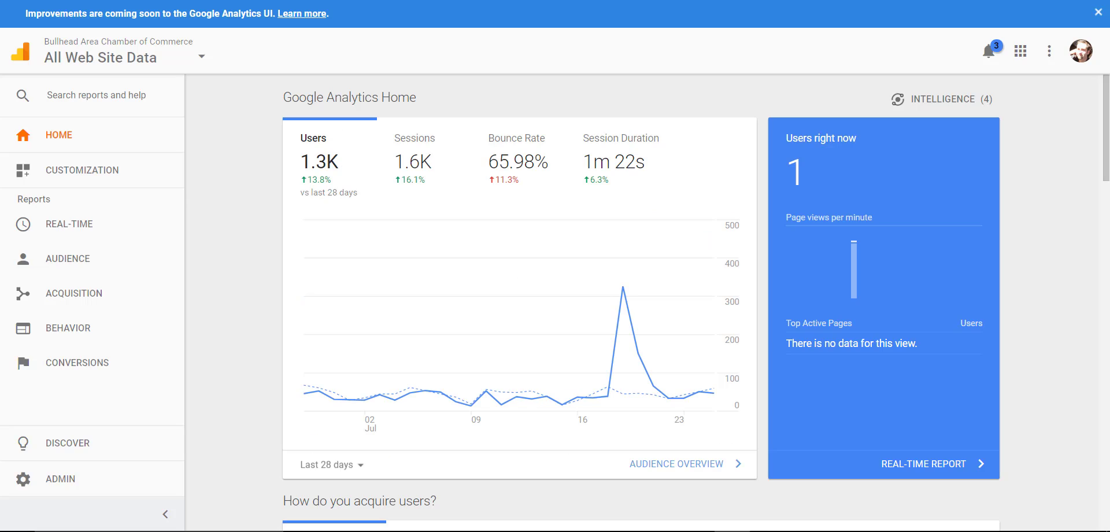
mouse_move(455, 312)
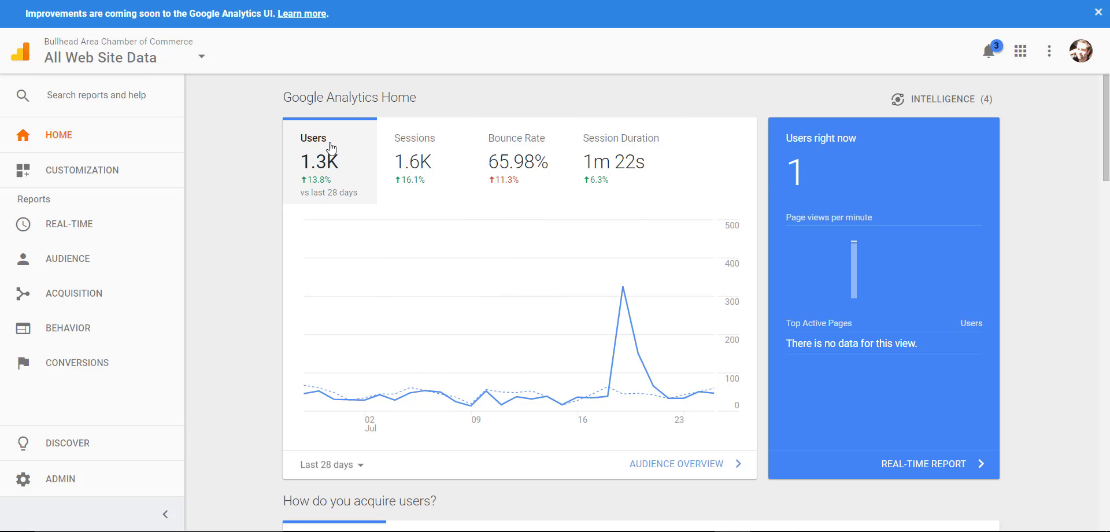
scroll(269, 305, down, 3)
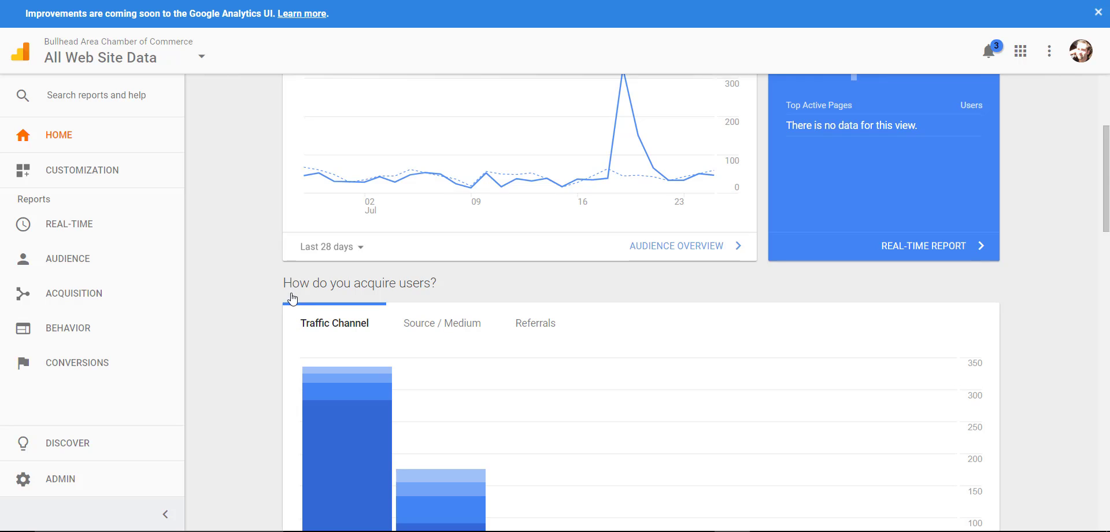
scroll(291, 301, down, 3)
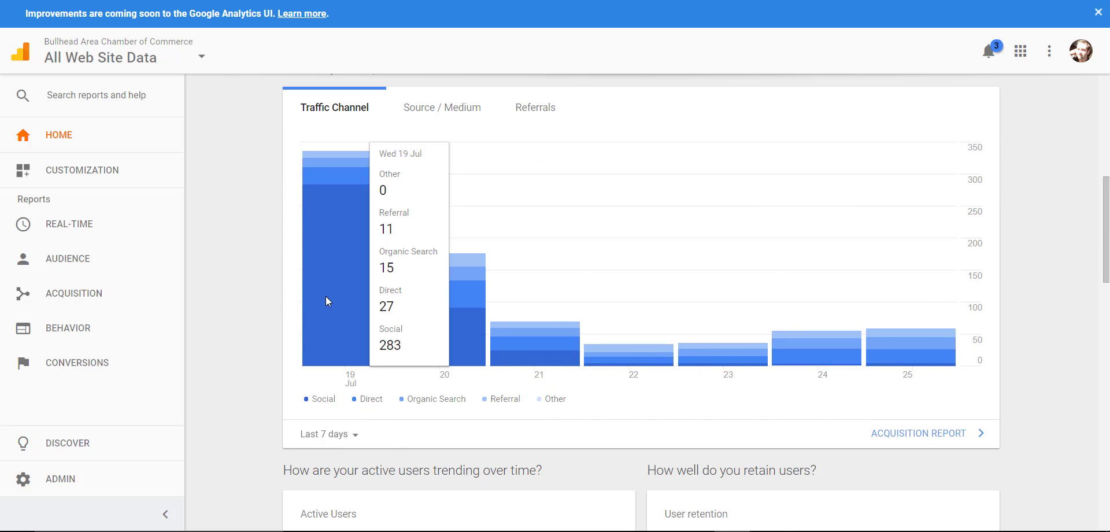
scroll(888, 167, up, 1)
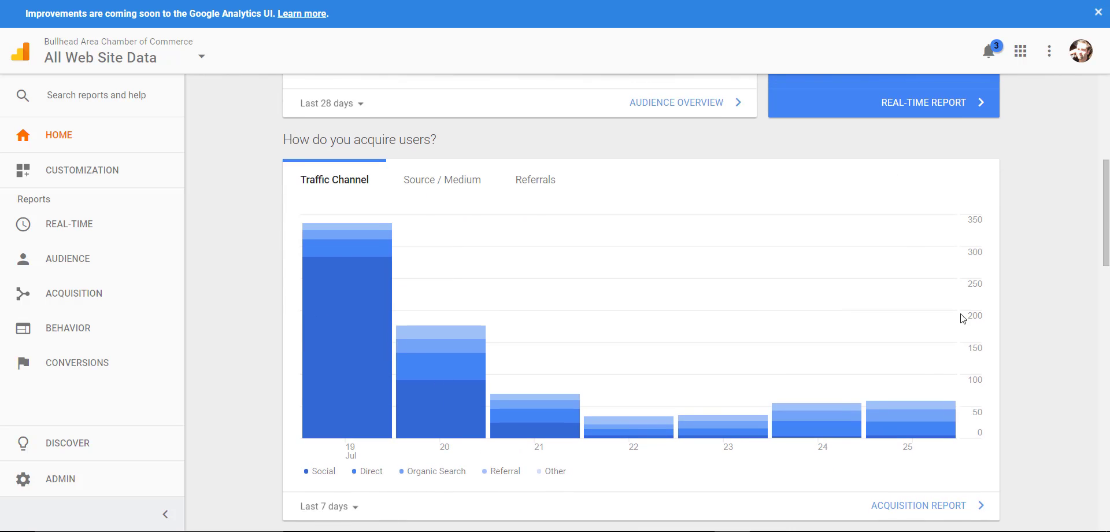
scroll(1105, 384, down, 2)
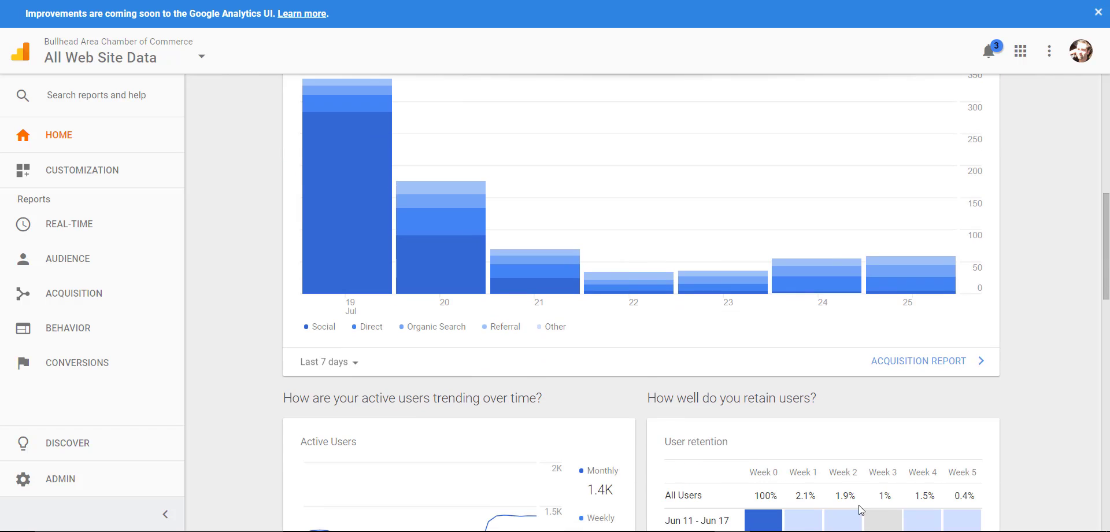
Set the Traffic Channel chart's date range to Last 28 days and inspect the breakdown for 19 July.
click(348, 362)
click(349, 385)
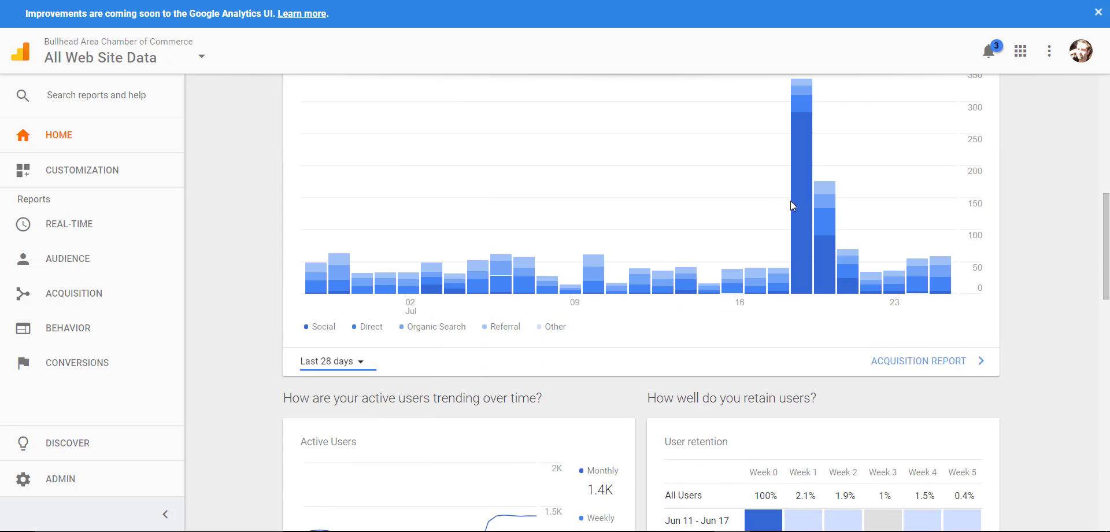
scroll(1086, 344, up, 1)
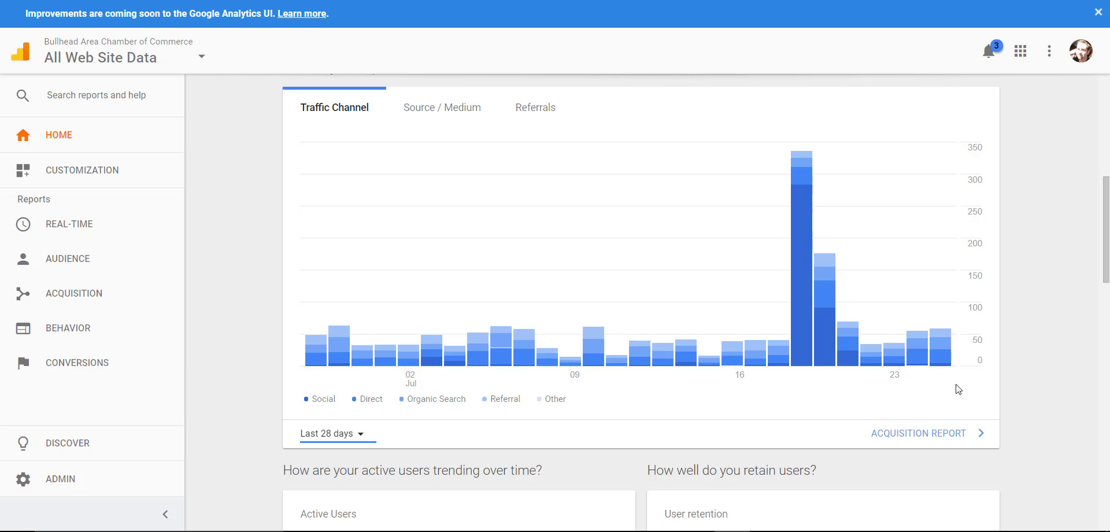
mouse_move(792, 225)
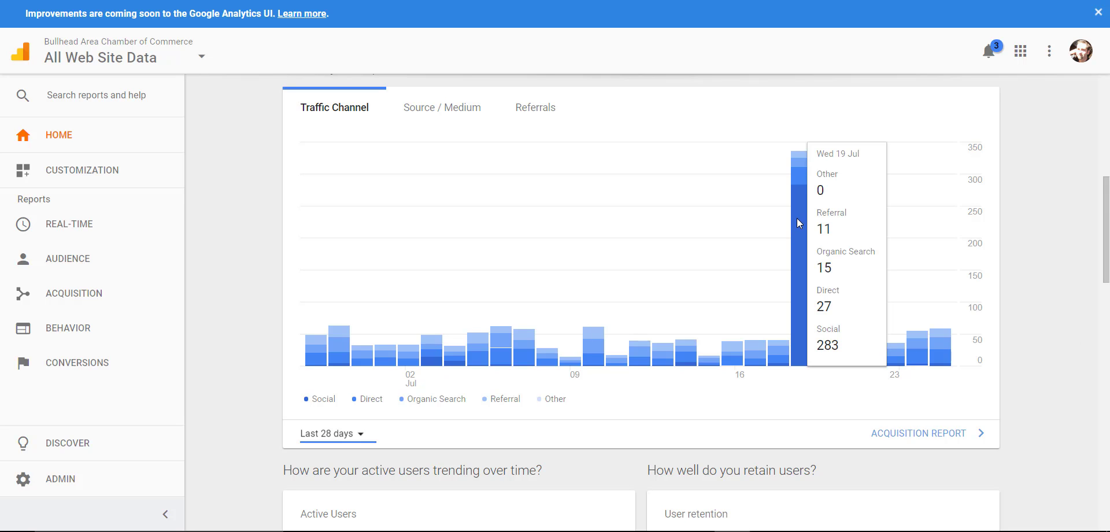
mouse_move(308, 363)
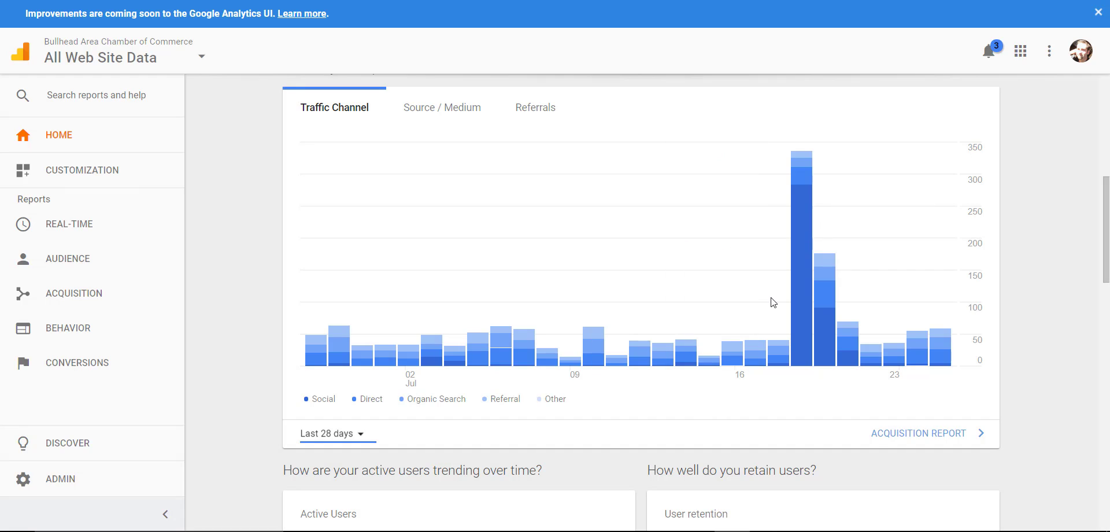
mouse_move(802, 299)
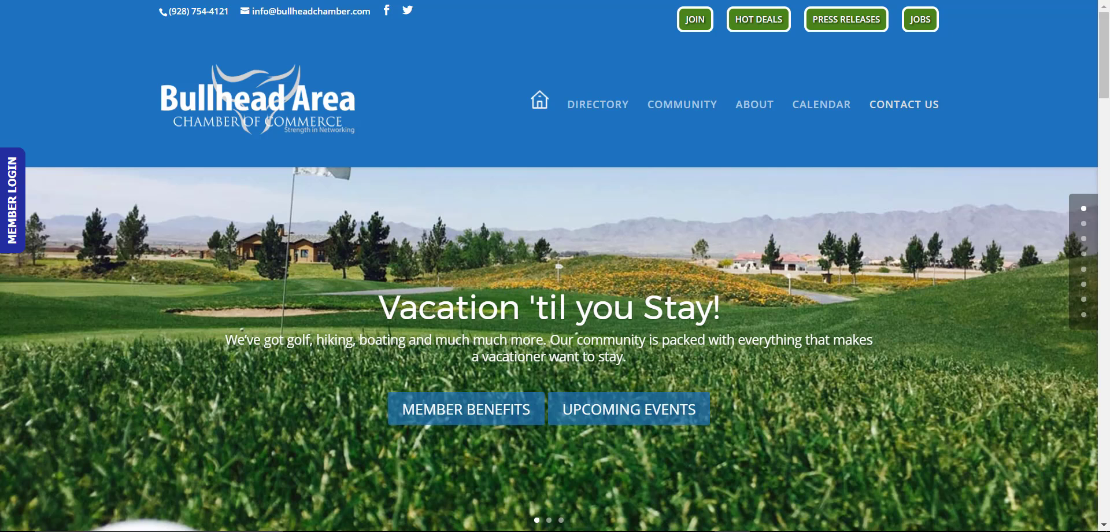
On the Bullhead Area Chamber of Commerce website, open the blog post "Welcoming Walmart to Fort Mohave!" and look through its text and photos.
scroll(855, 309, down, 3)
scroll(856, 314, down, 15)
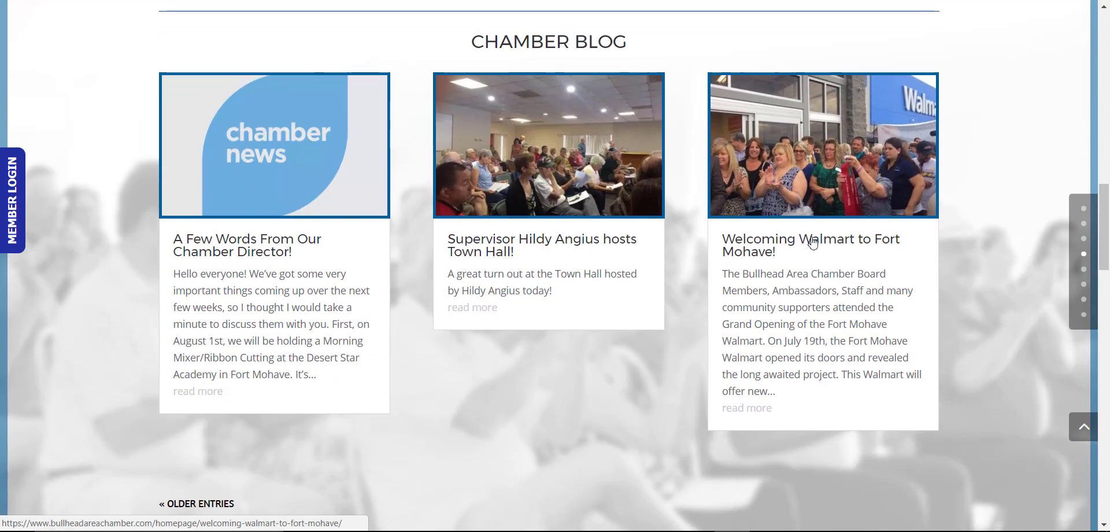
click(763, 411)
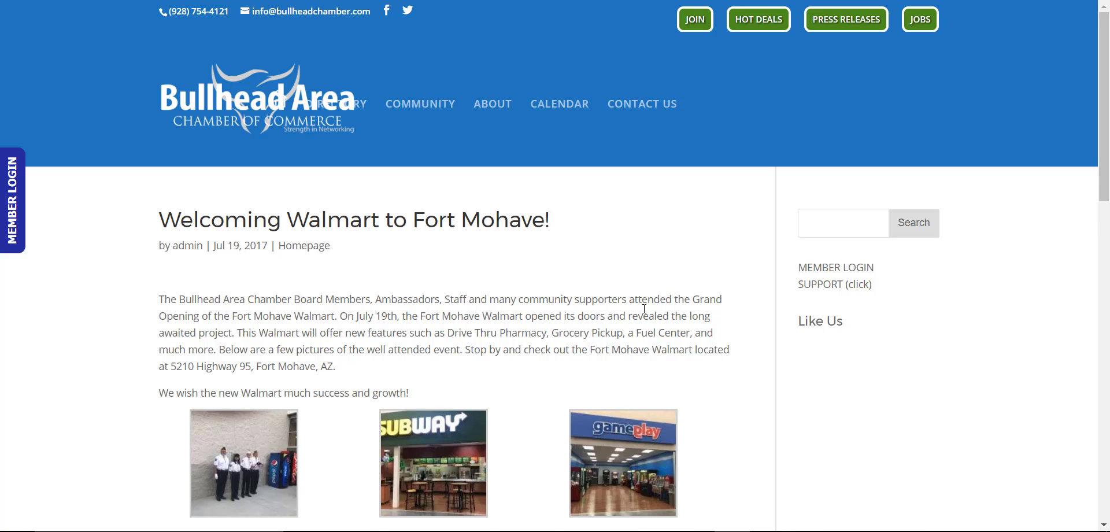
scroll(223, 178, down, 4)
scroll(497, 265, down, 15)
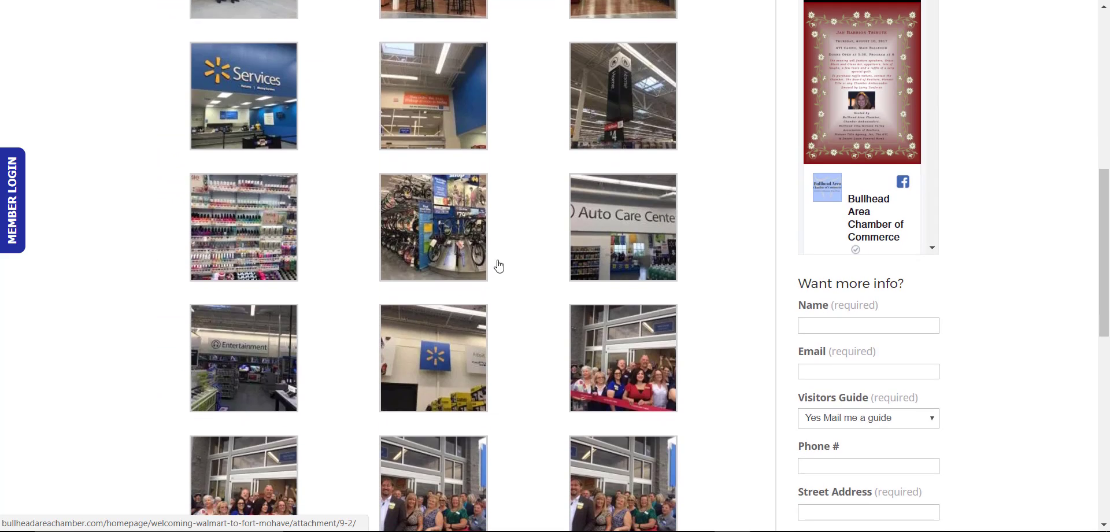
scroll(437, 324, up, 20)
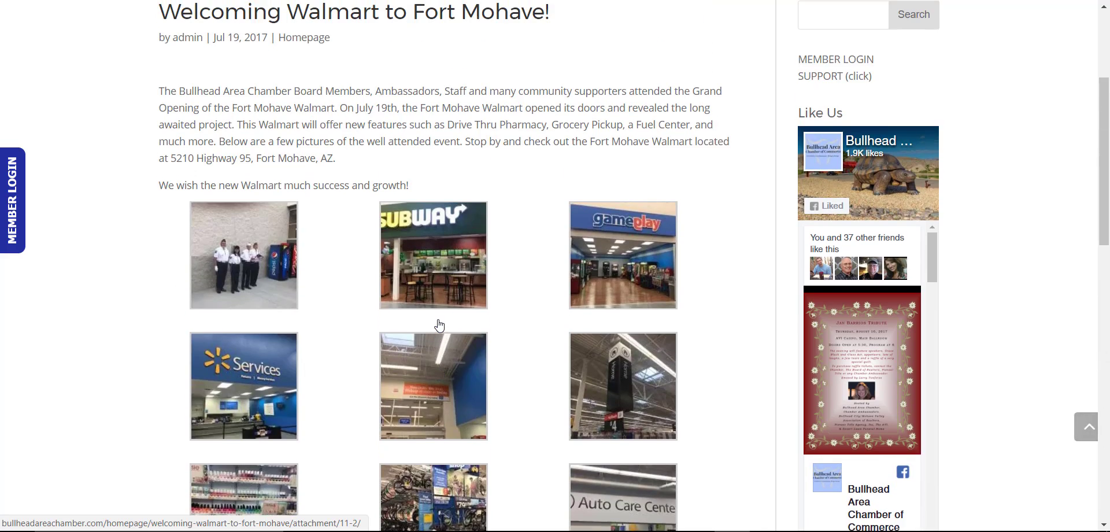
scroll(439, 323, down, 2)
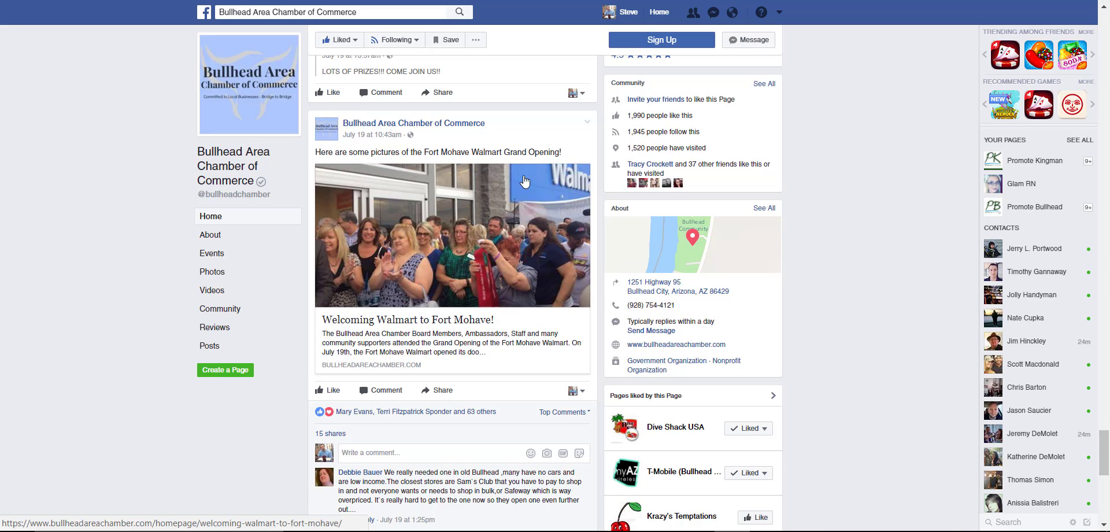
Check the chamber's Facebook post about the Walmart Grand Opening, and compare the 19 and 20 July traffic breakdowns in Google Analytics.
click(438, 338)
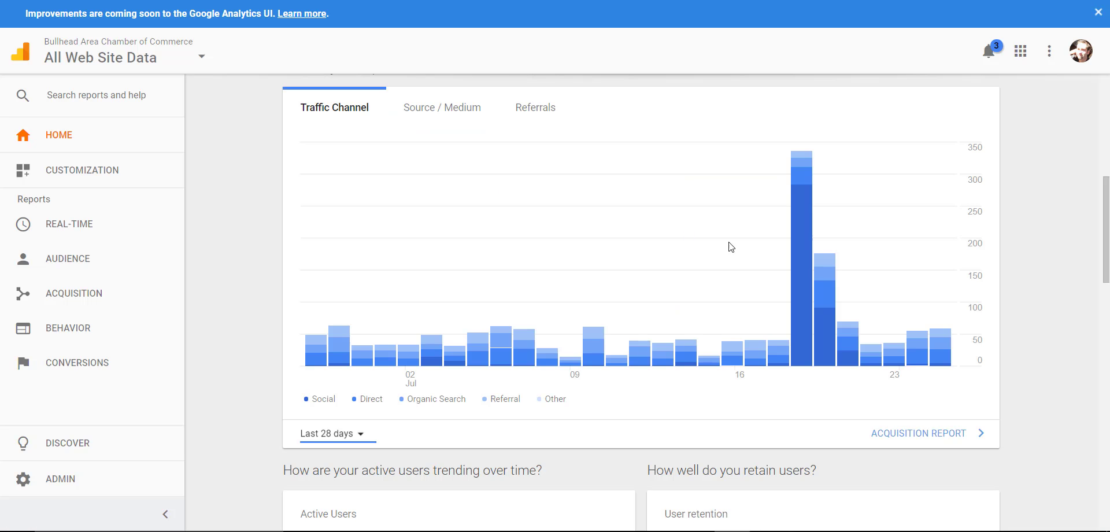
mouse_move(802, 289)
mouse_move(803, 270)
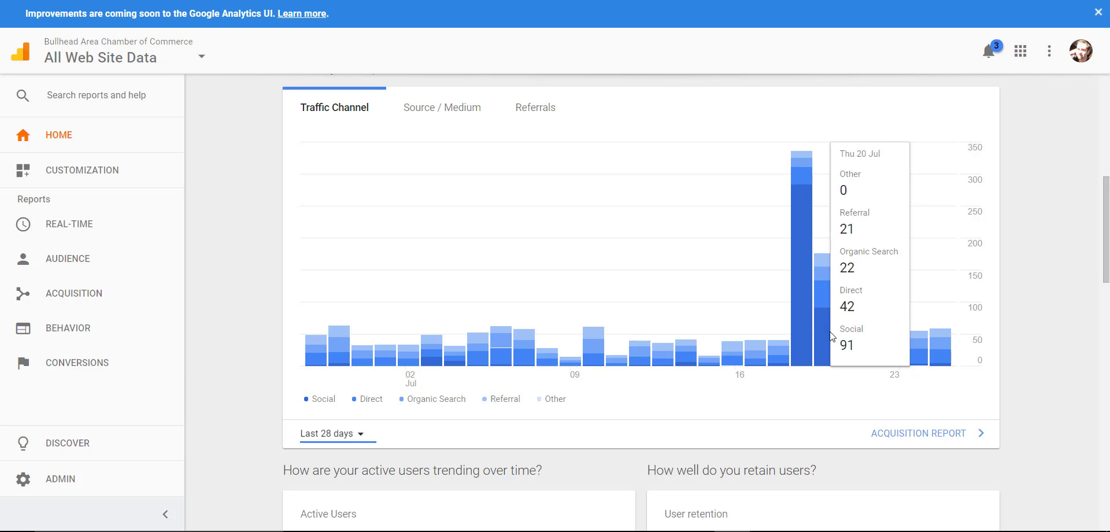
mouse_move(826, 349)
mouse_move(800, 307)
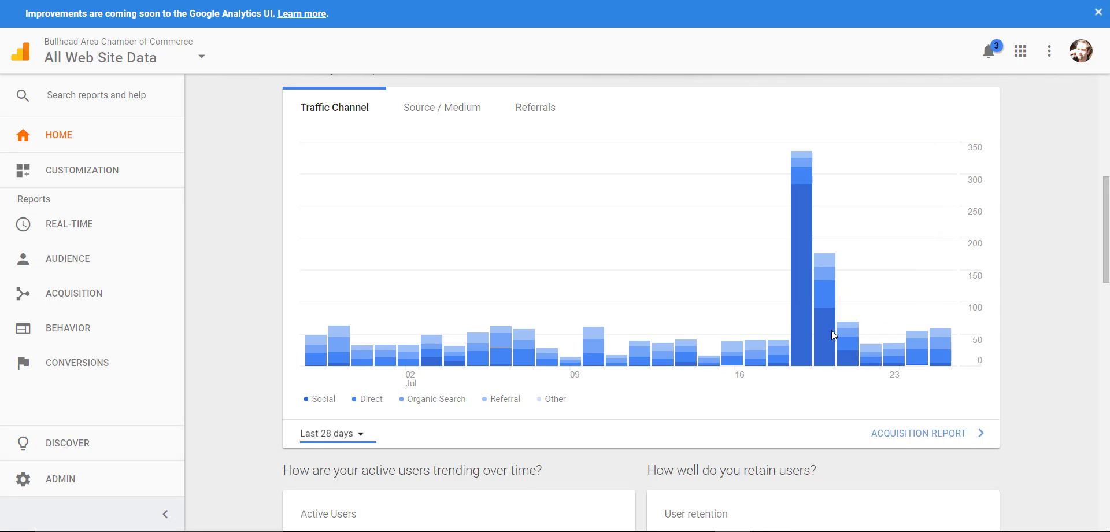
Recheck the chamber's Facebook post about the Walmart Grand Opening, including its comments and shares, against the July spike in Google Analytics.
click(404, 1)
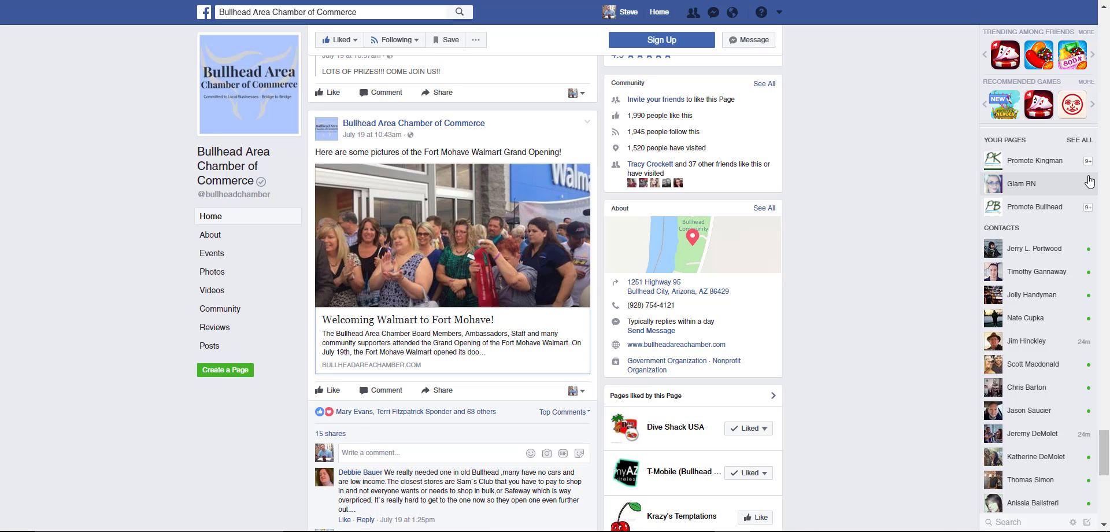
scroll(602, 223, down, 4)
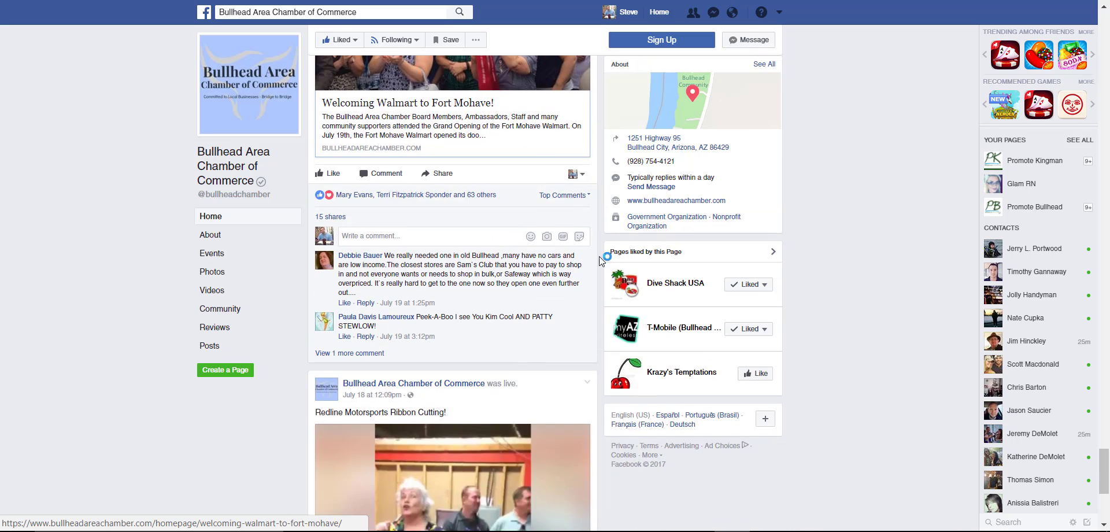
scroll(595, 285, up, 5)
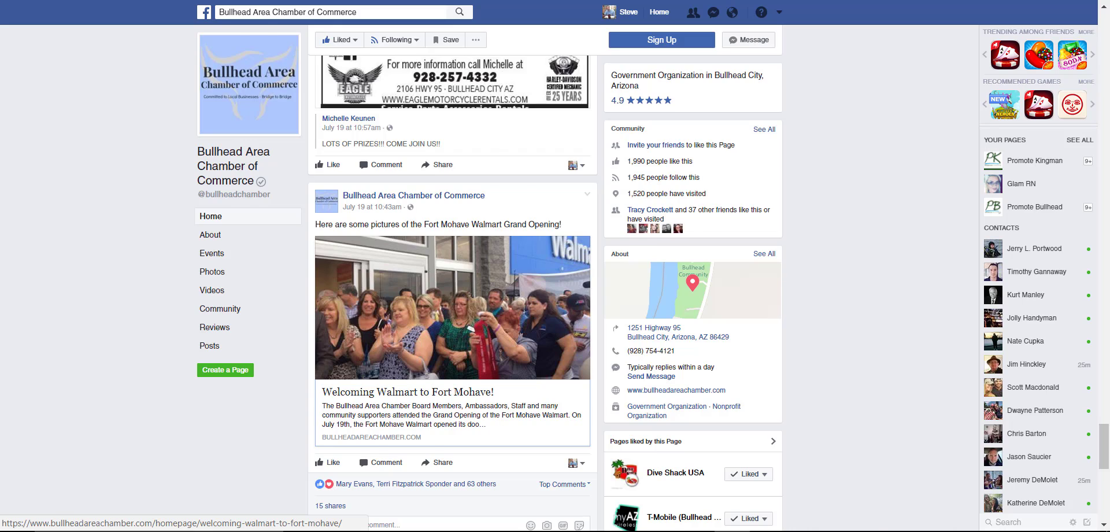
click(452, 307)
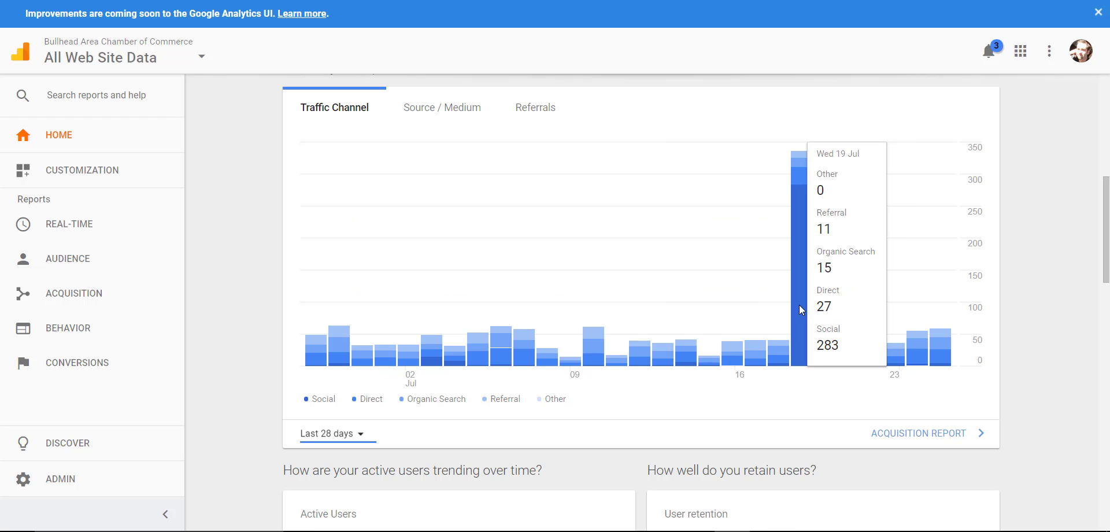
mouse_move(822, 352)
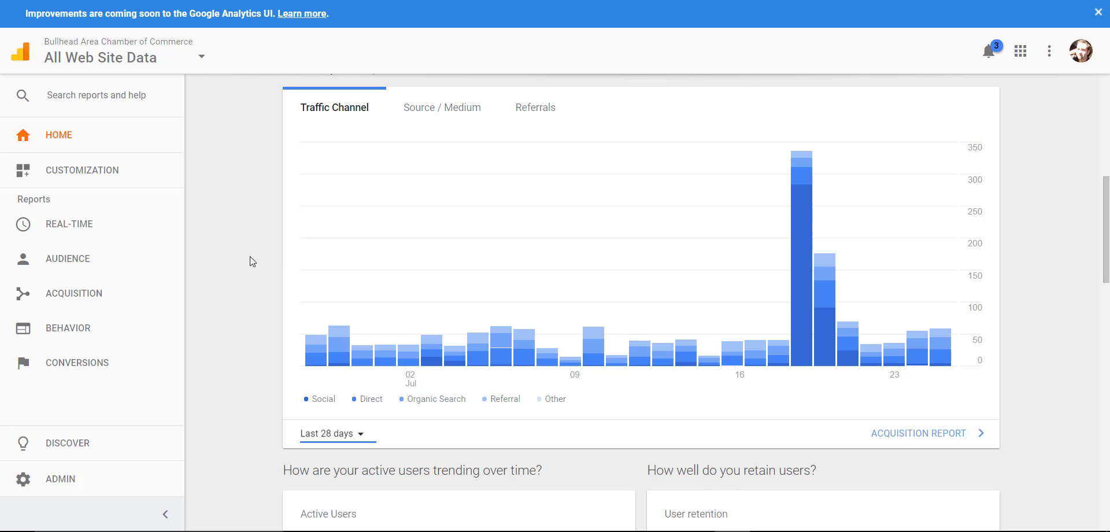
Review the Active Users, User retention and Users by time of day cards on the Analytics home page.
scroll(251, 257, down, 1)
scroll(256, 264, up, 3)
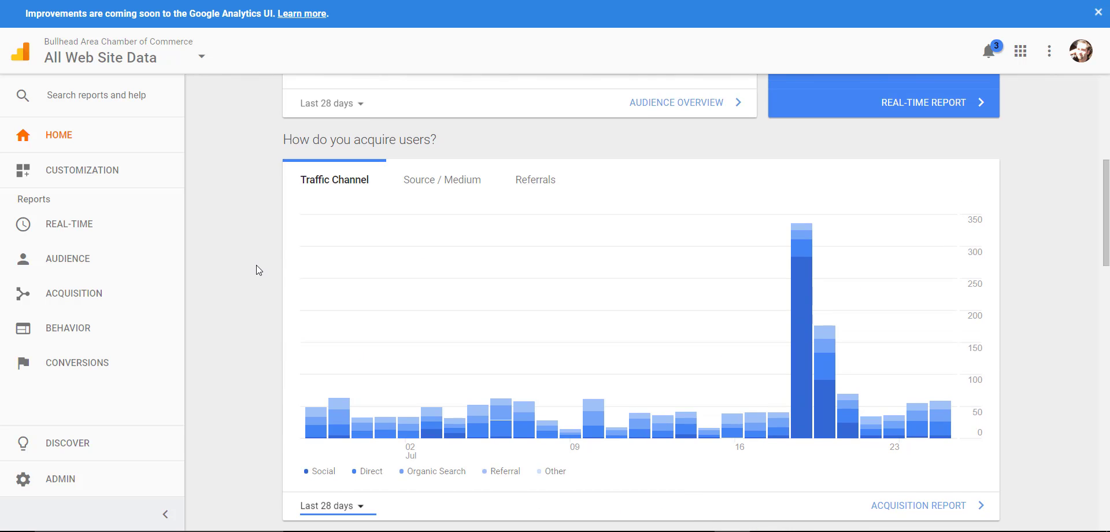
scroll(255, 264, down, 6)
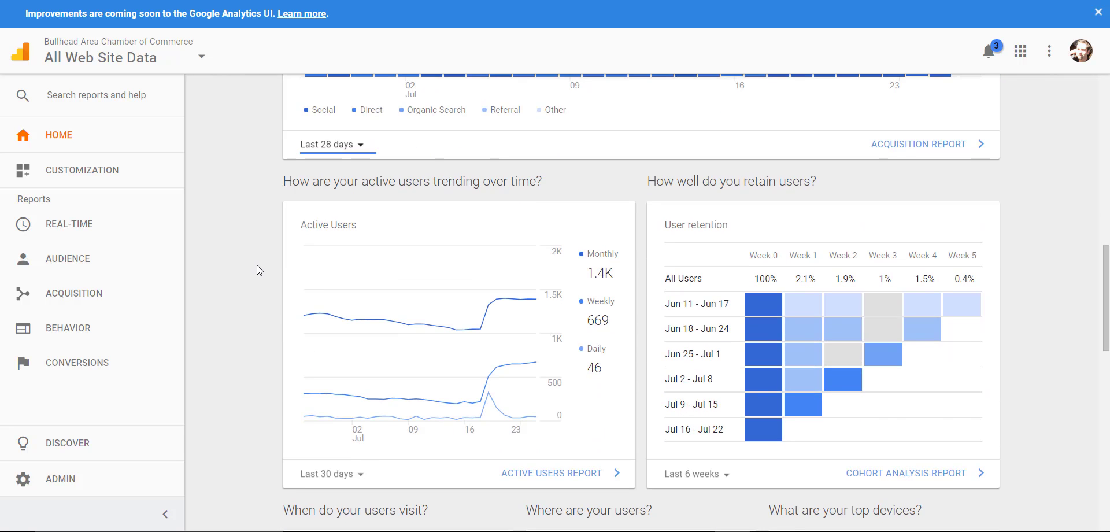
scroll(321, 272, down, 2)
scroll(298, 141, up, 1)
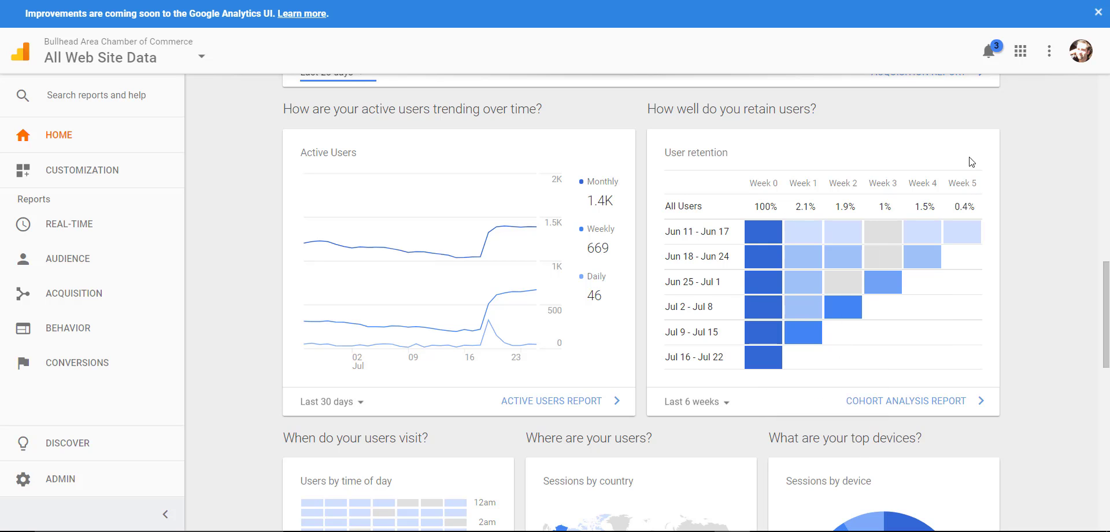
scroll(997, 237, down, 2)
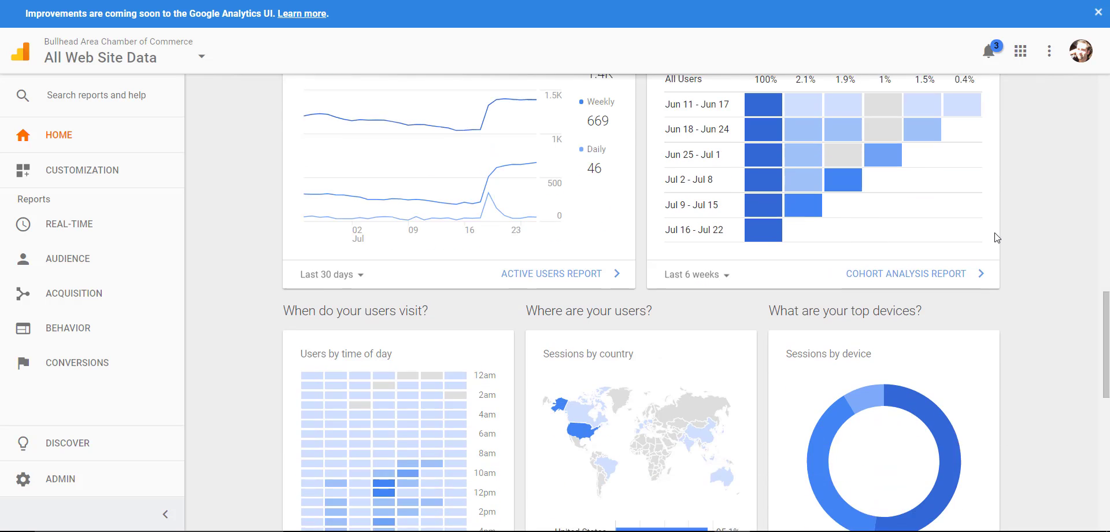
scroll(998, 234, down, 4)
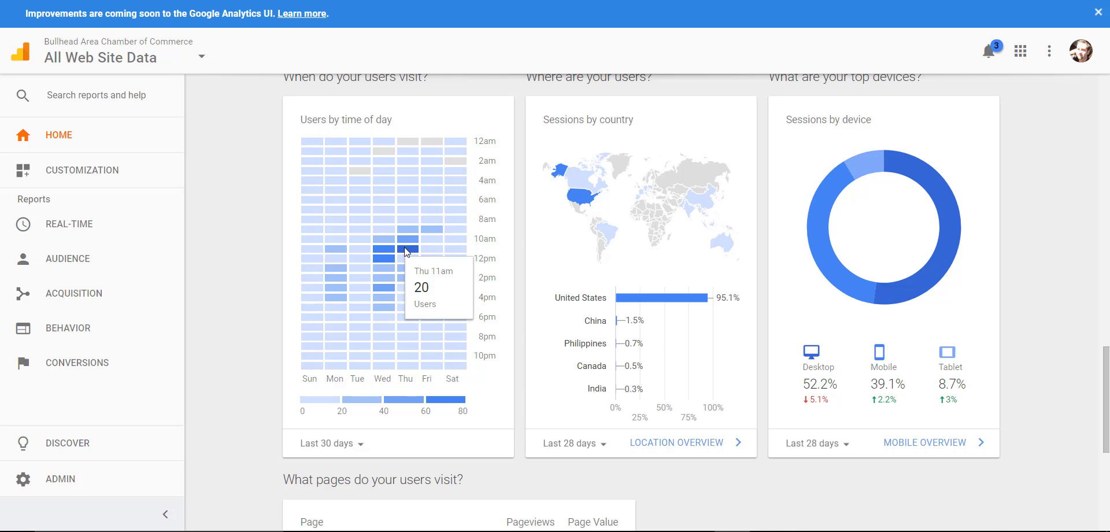
Examine the Sessions by device breakdown for desktop, mobile and tablet.
scroll(698, 366, down, 6)
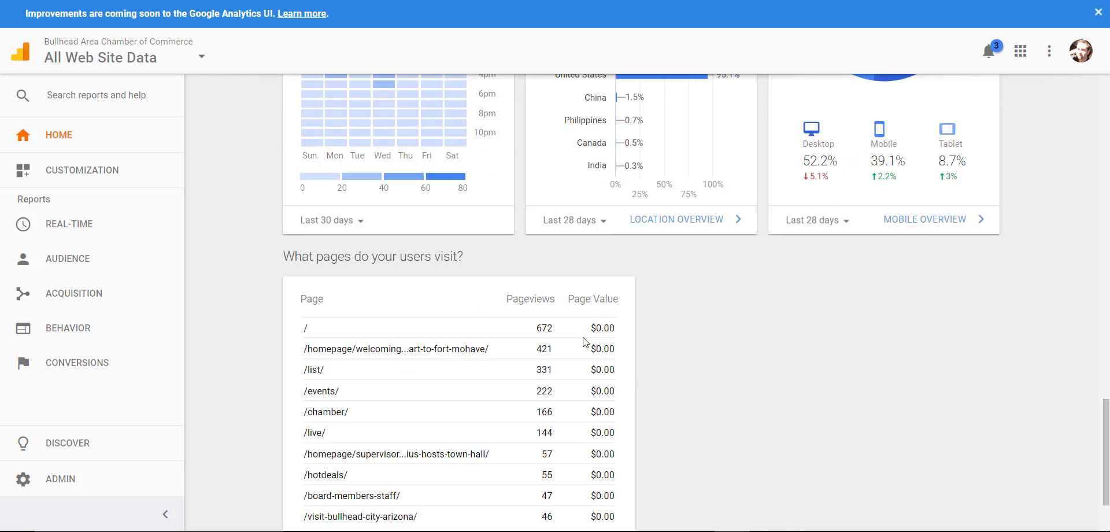
scroll(698, 366, up, 5)
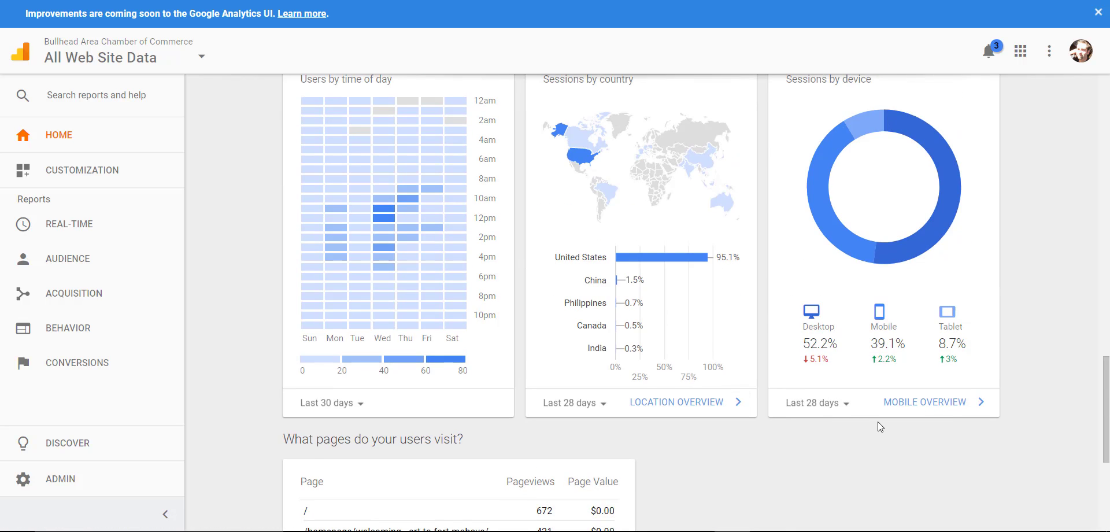
scroll(907, 209, up, 2)
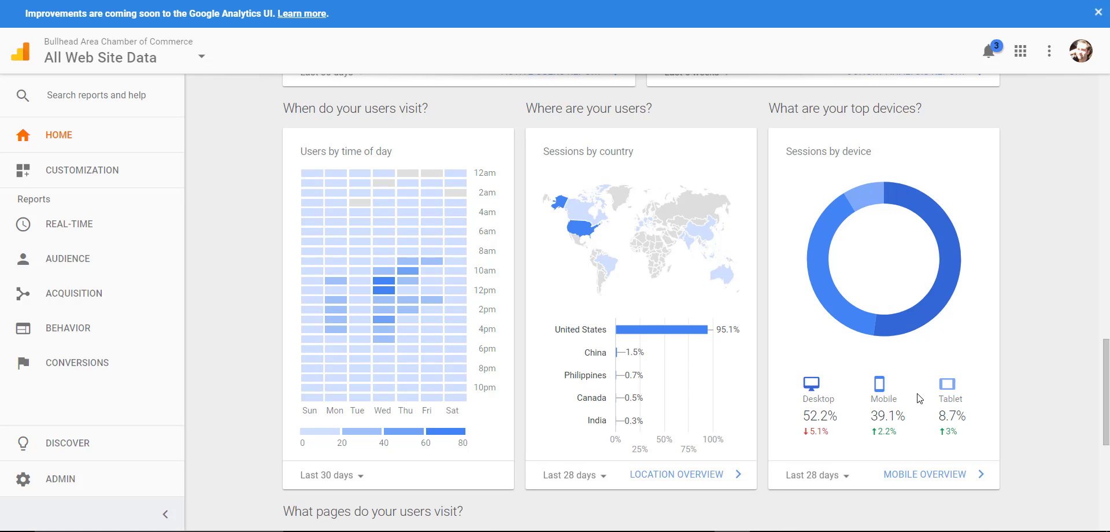
drag(879, 398, 949, 417)
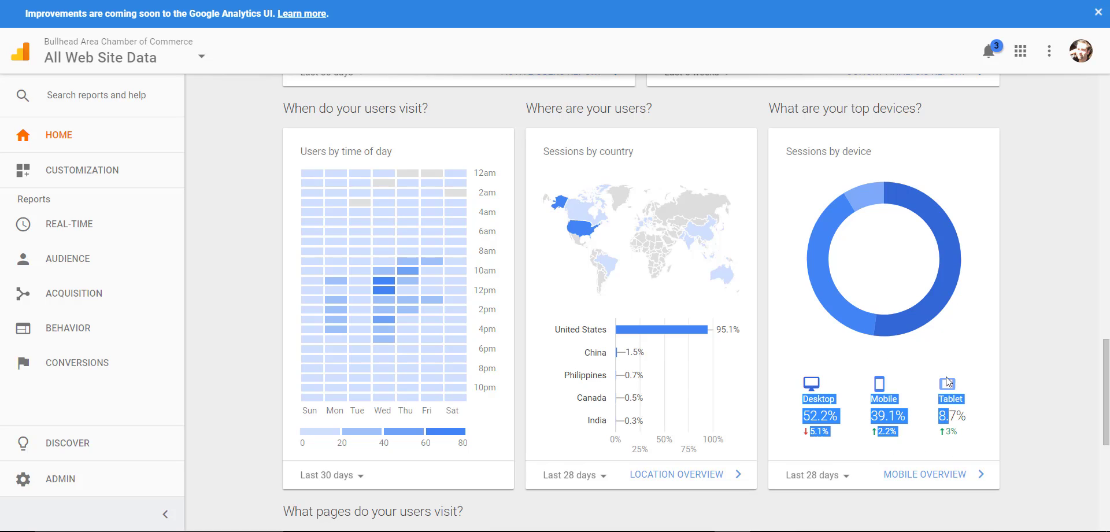
click(891, 379)
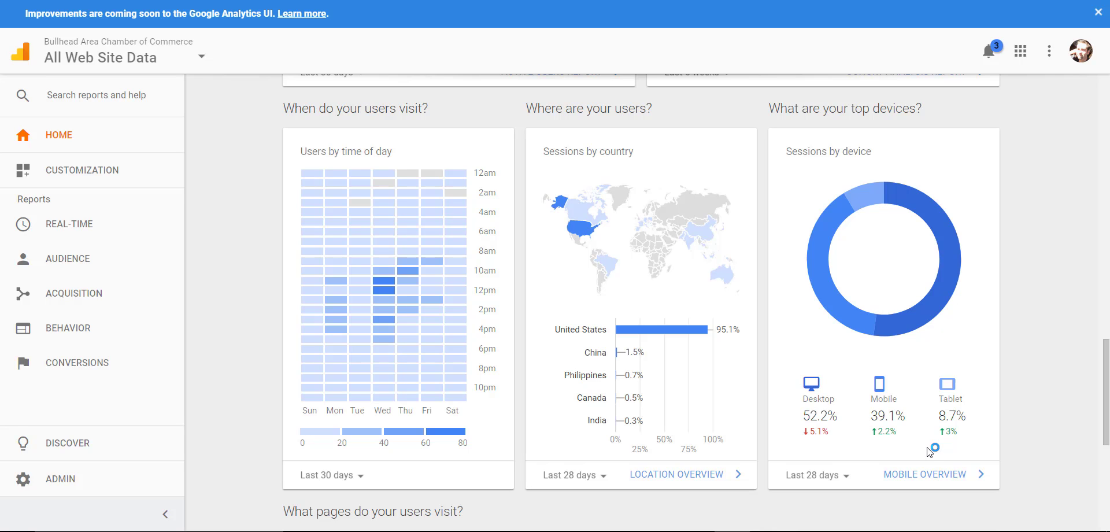
scroll(929, 453, down, 3)
scroll(929, 409, up, 3)
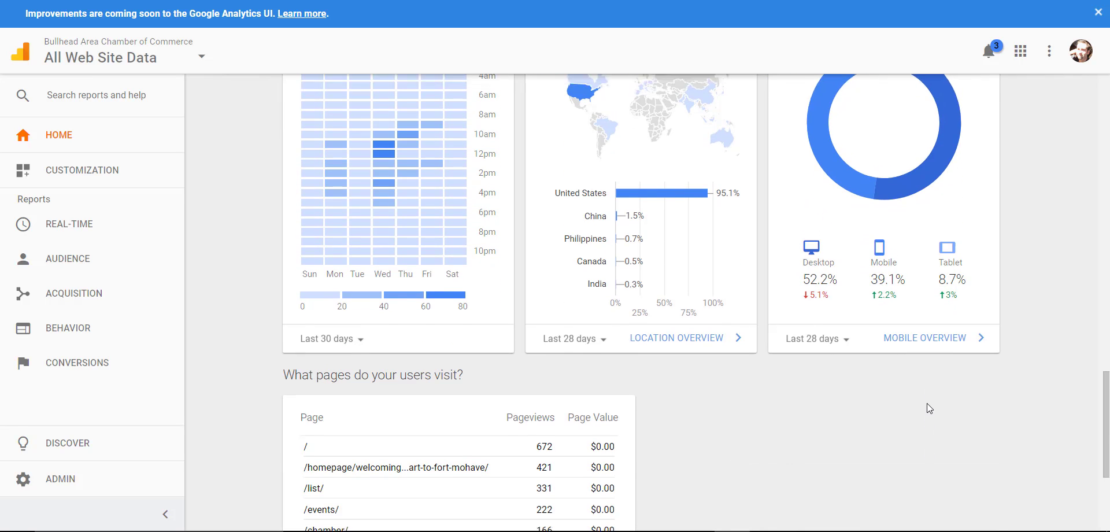
mouse_move(943, 219)
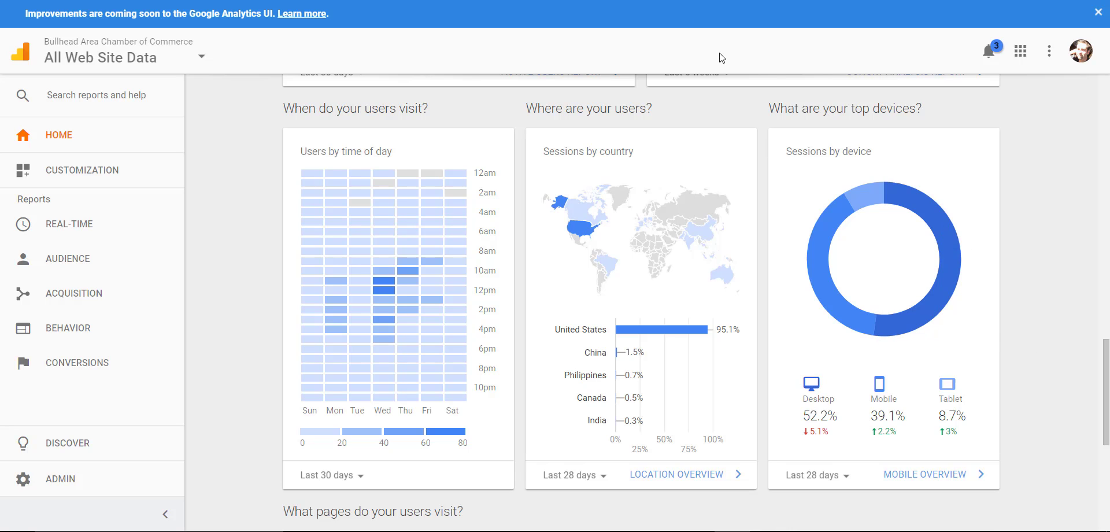
In the table of pages users visit, examine the rows for the Walmart blog post and the /list/ page.
scroll(973, 345, down, 3)
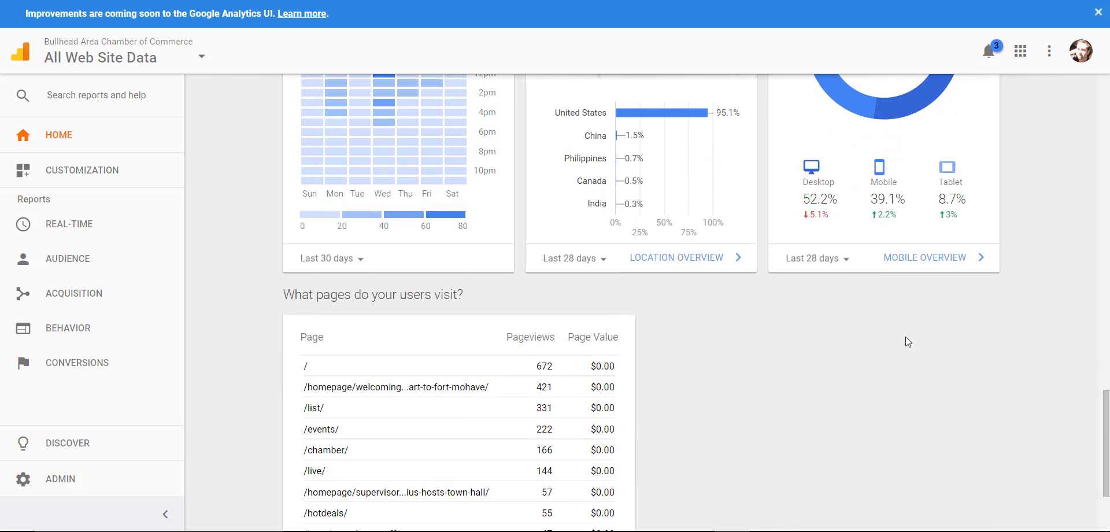
scroll(888, 325, down, 2)
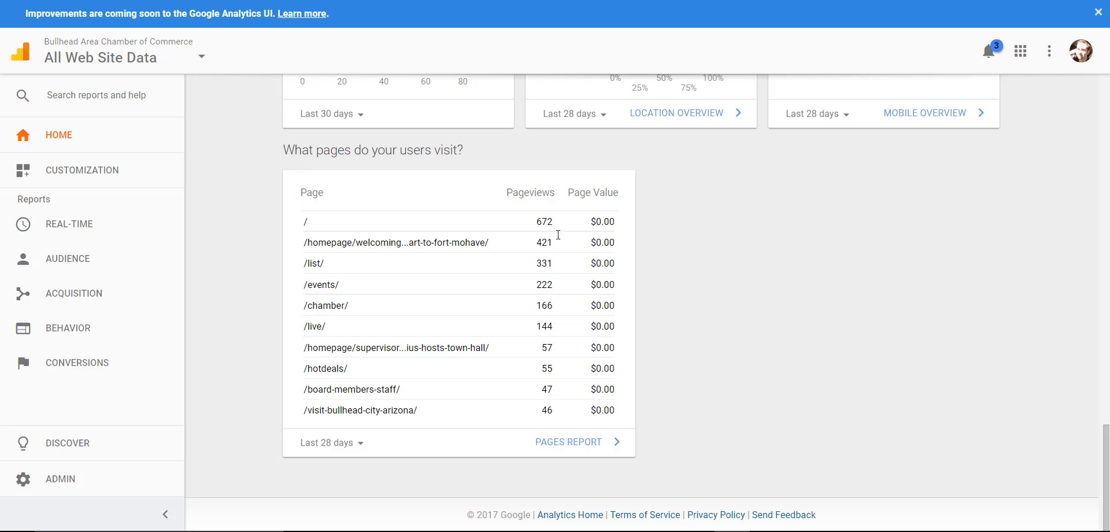
drag(557, 240, 322, 233)
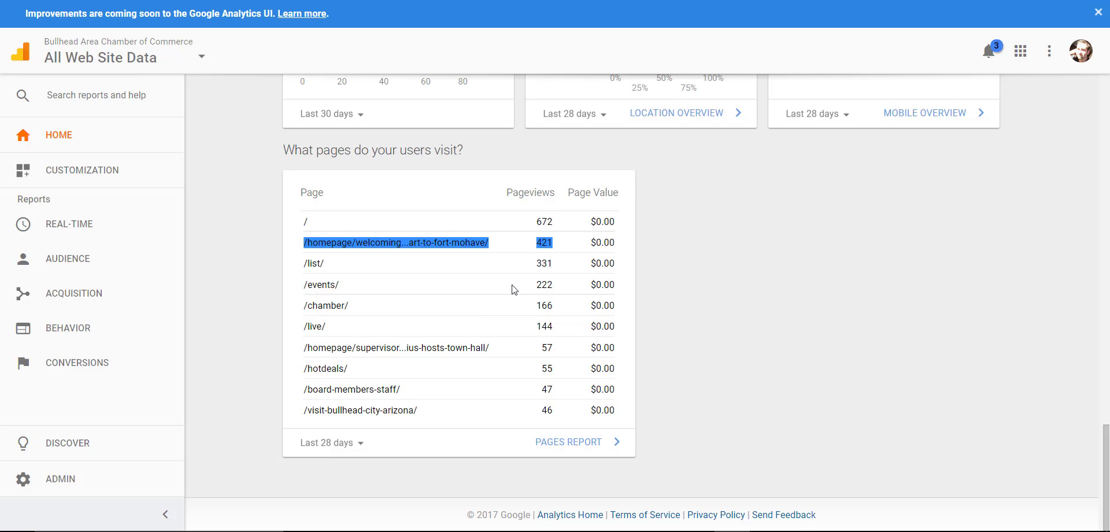
triple_click(560, 265)
mouse_move(324, 264)
mouse_down()
mouse_move(292, 263)
mouse_move(328, 266)
mouse_up()
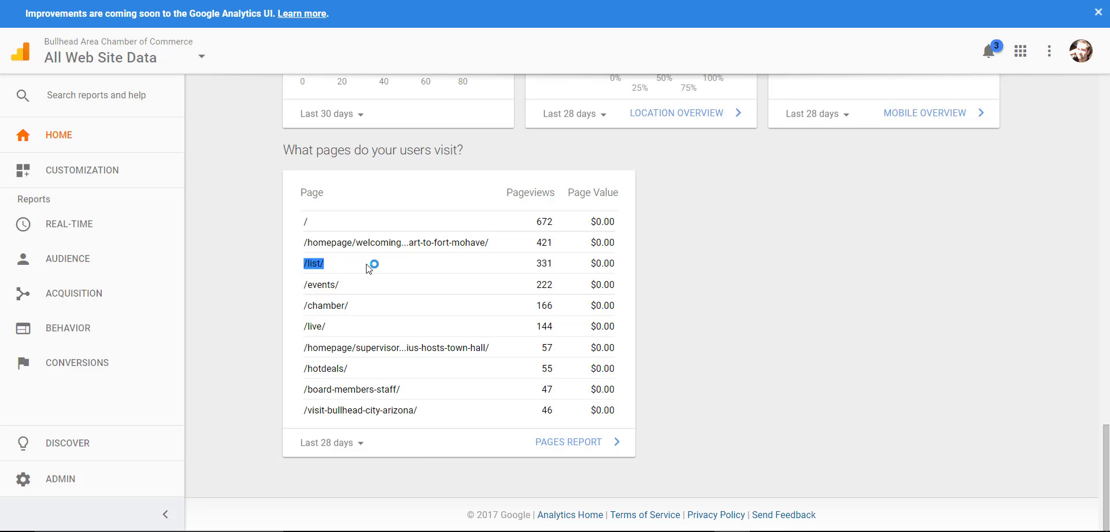
Examine the /events/, /chamber/ and /live/ rows in the visited pages table.
click(553, 283)
drag(553, 282, 519, 320)
click(322, 278)
click(562, 313)
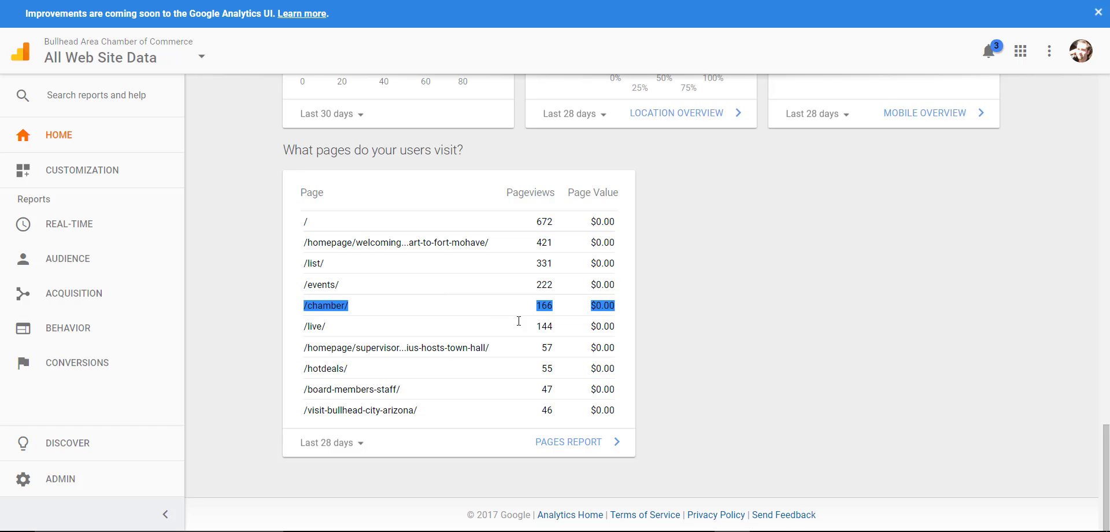
click(569, 338)
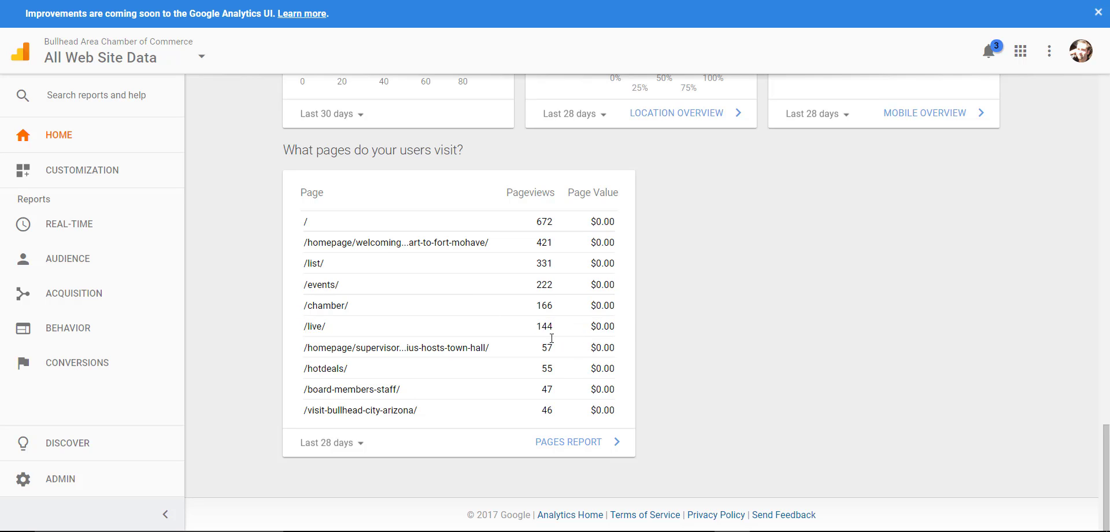
drag(618, 325, 371, 346)
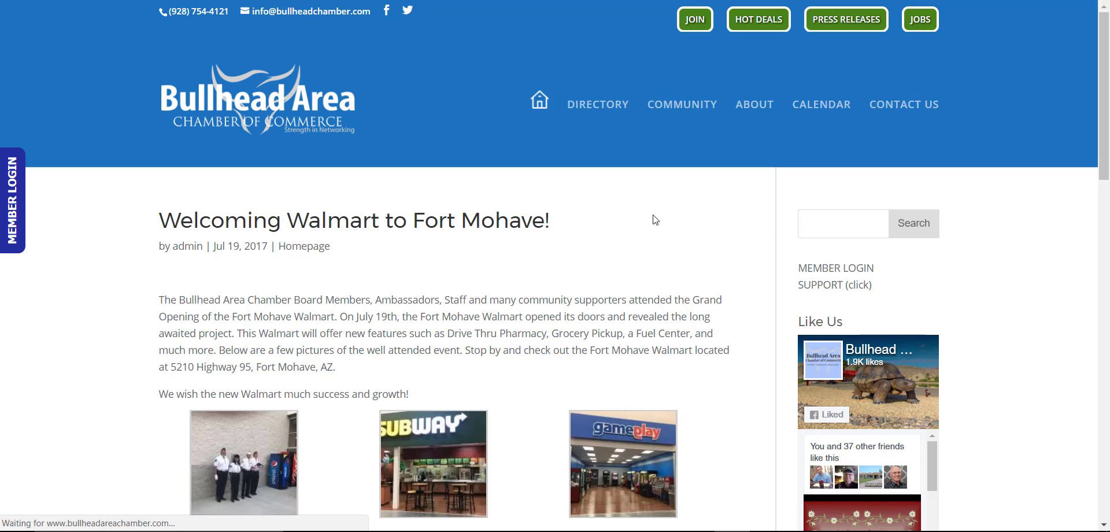
Find the Chamber Blog section on the chamber's home page, and highlight the town hall post and /hotdeals/ rows in Google Analytics.
scroll(652, 224, down, 15)
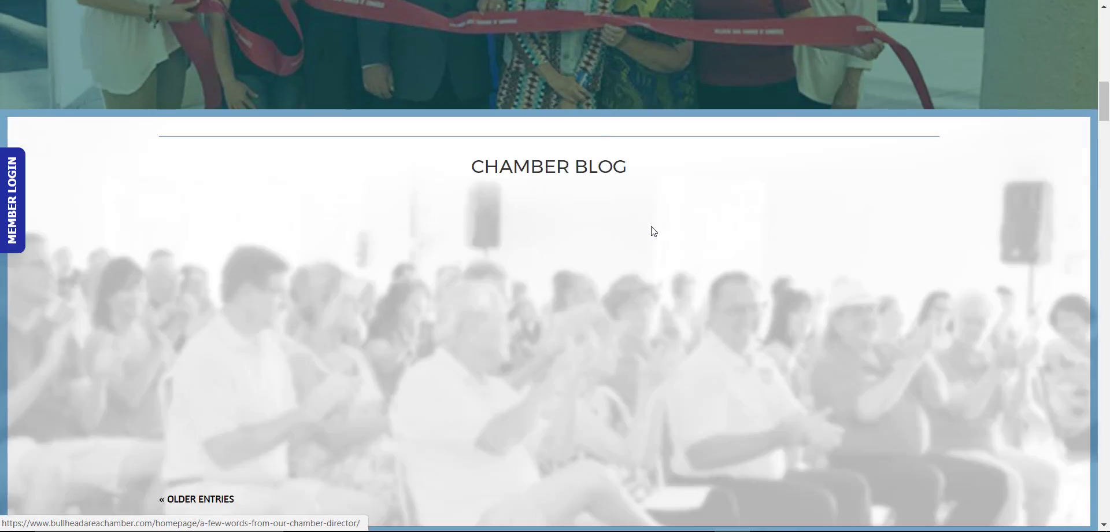
scroll(655, 237, up, 1)
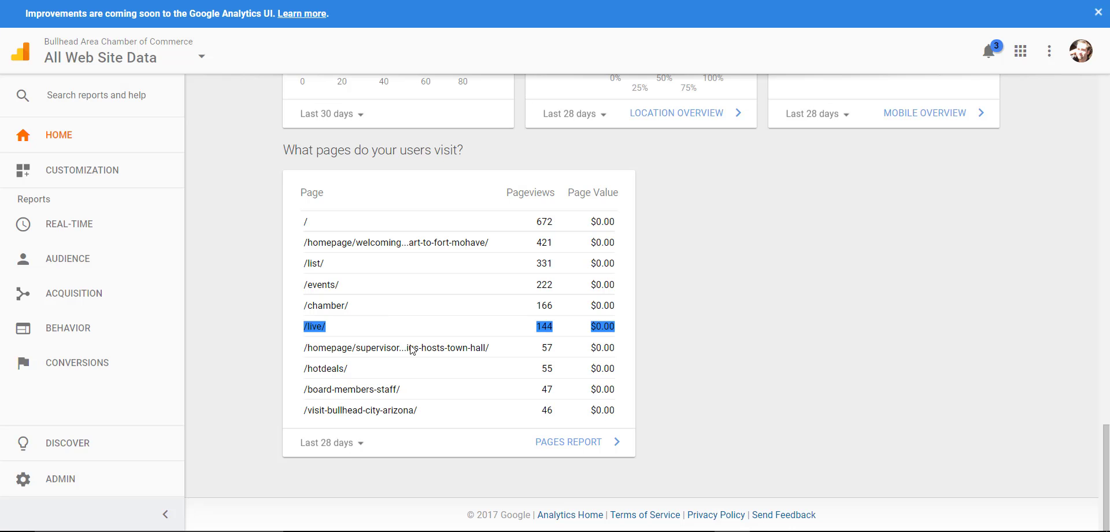
click(344, 380)
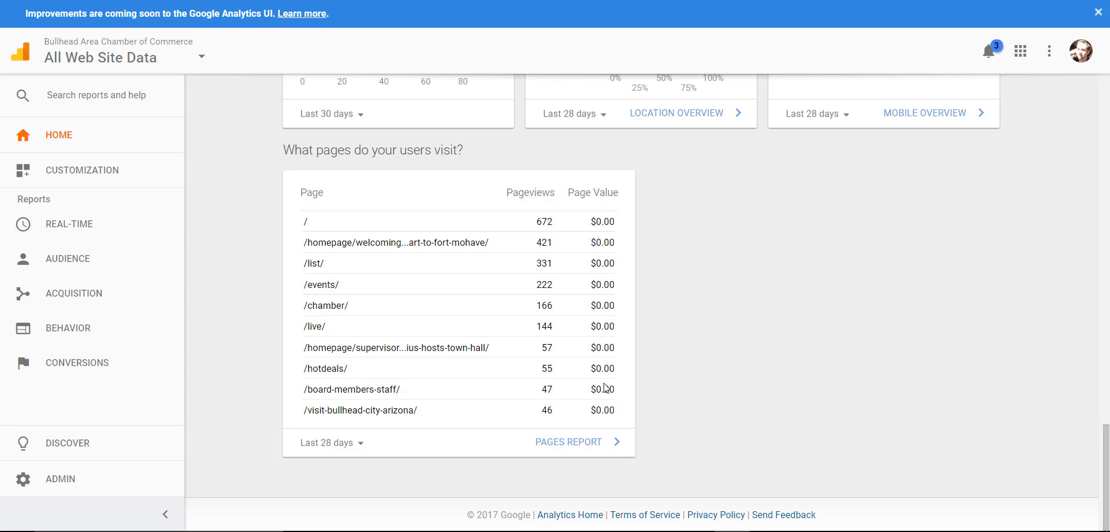
drag(580, 367, 436, 339)
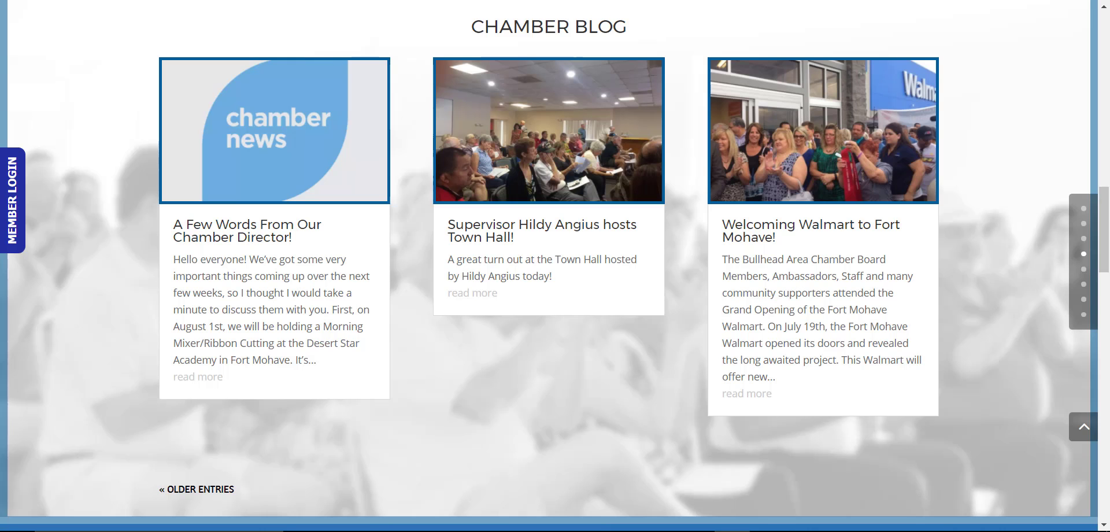
Open the Hot Deals page on the chamber's website and look through the listed offers.
scroll(814, 147, up, 15)
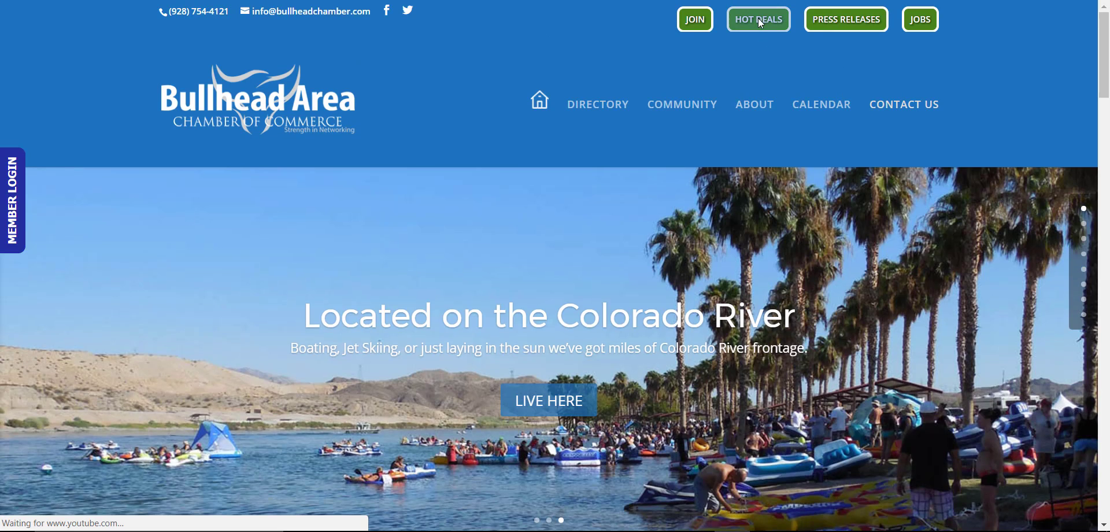
click(757, 18)
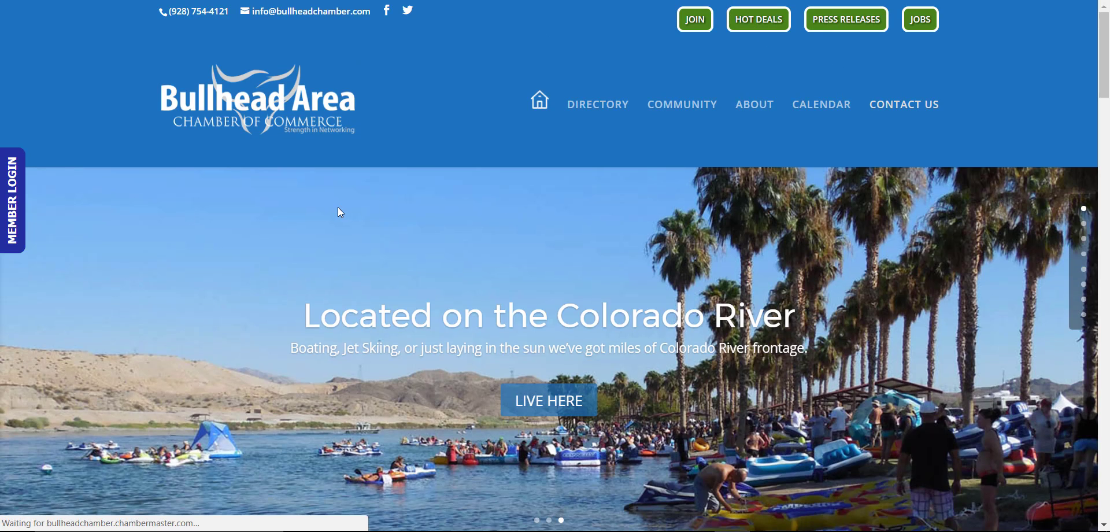
scroll(339, 208, down, 6)
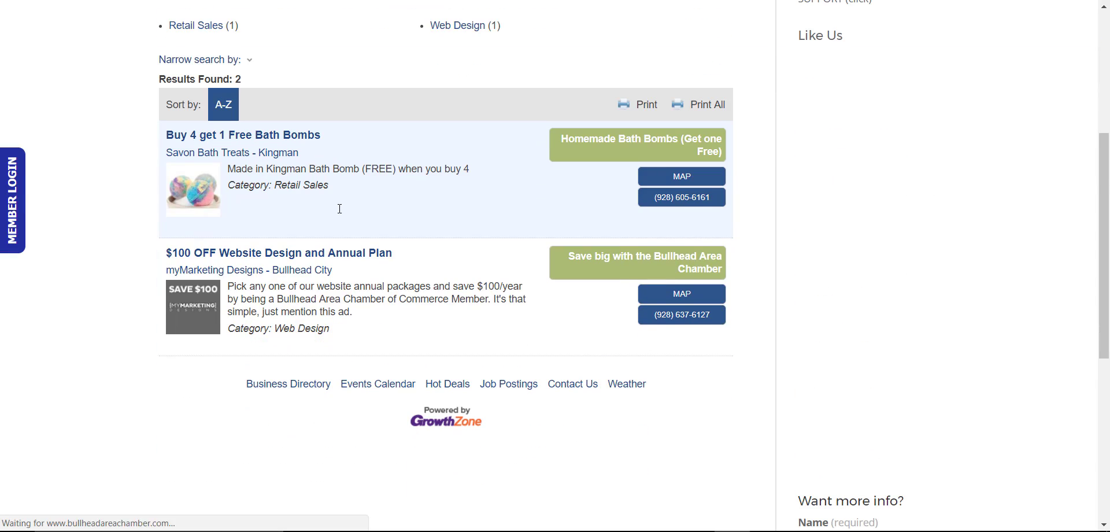
scroll(339, 209, up, 3)
scroll(339, 208, down, 3)
scroll(340, 209, up, 3)
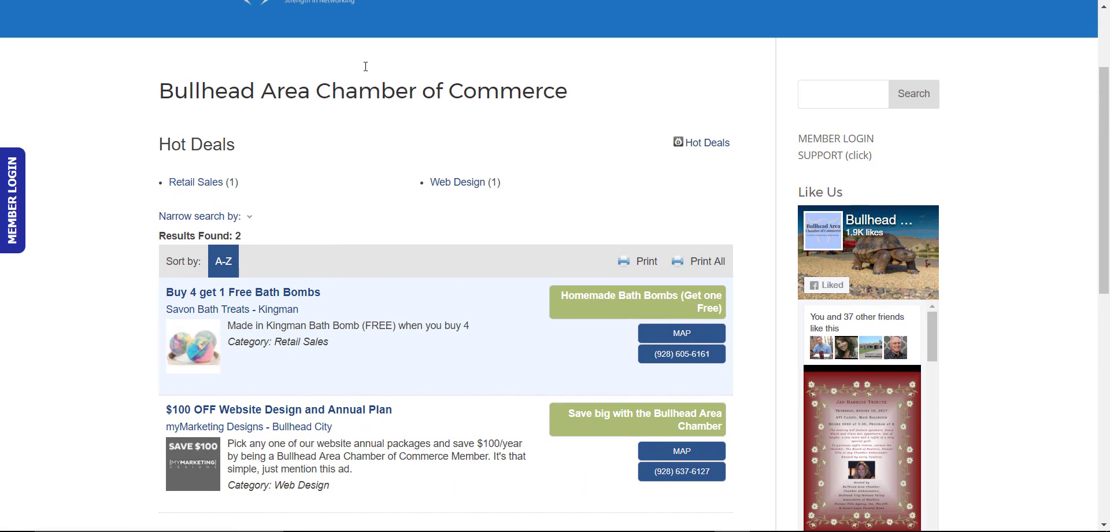
key(ctrl+Tab)
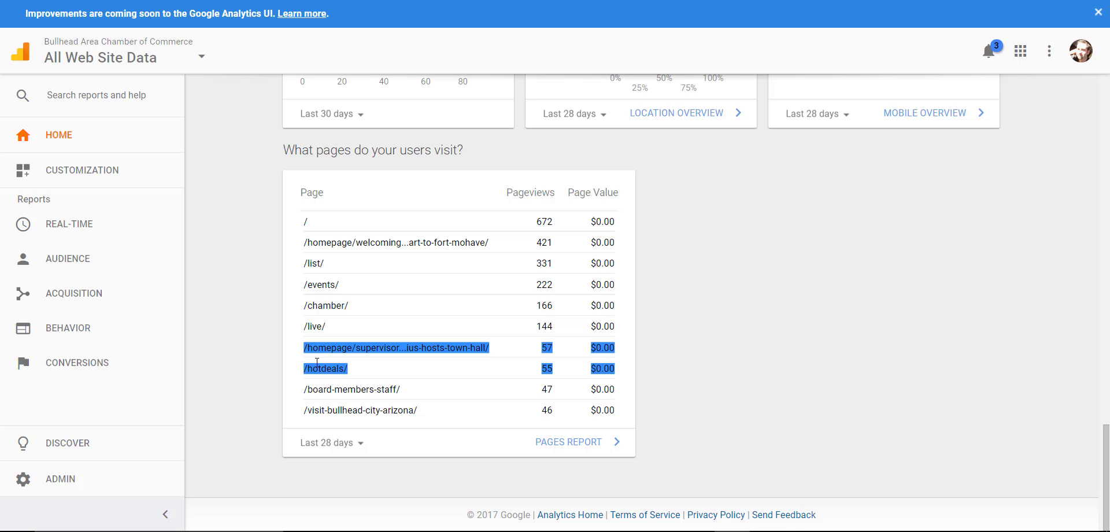
key(ctrl+Tab)
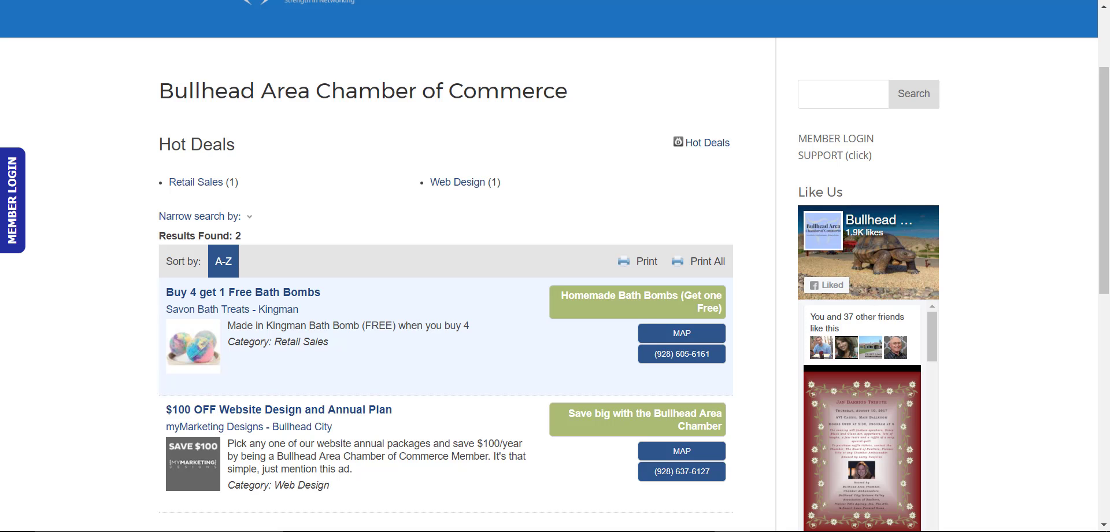
scroll(416, 265, down, 4)
scroll(409, 263, up, 3)
scroll(410, 263, up, 3)
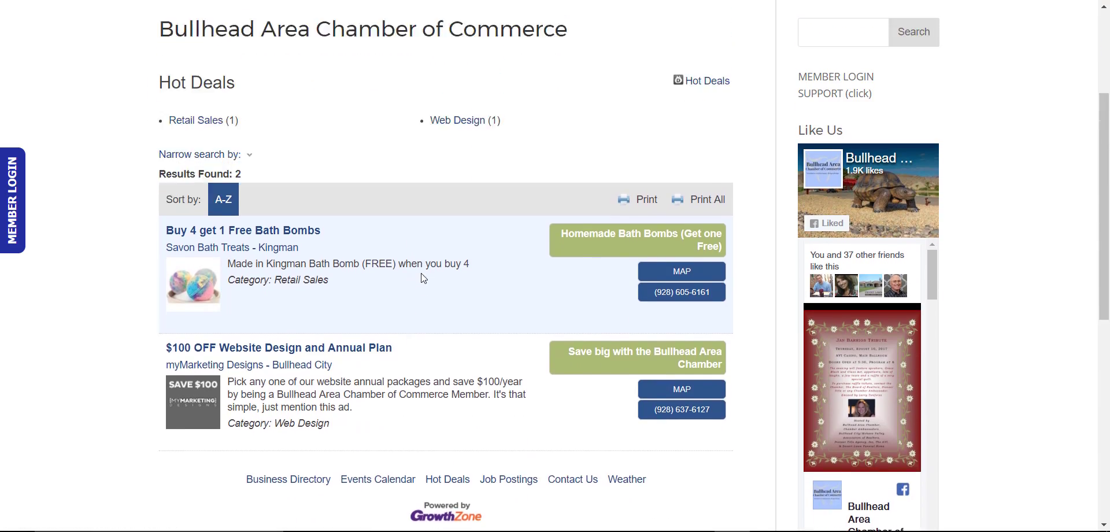
Return to Google Analytics, clear the highlighted rows in the visited pages table, and look back over the home overview.
key(ctrl+shift+Tab)
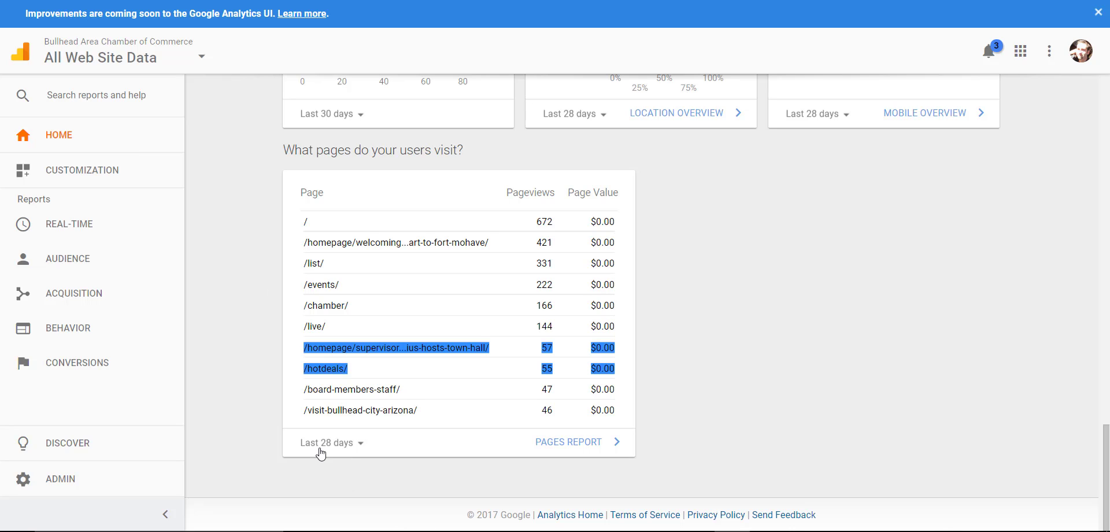
click(353, 395)
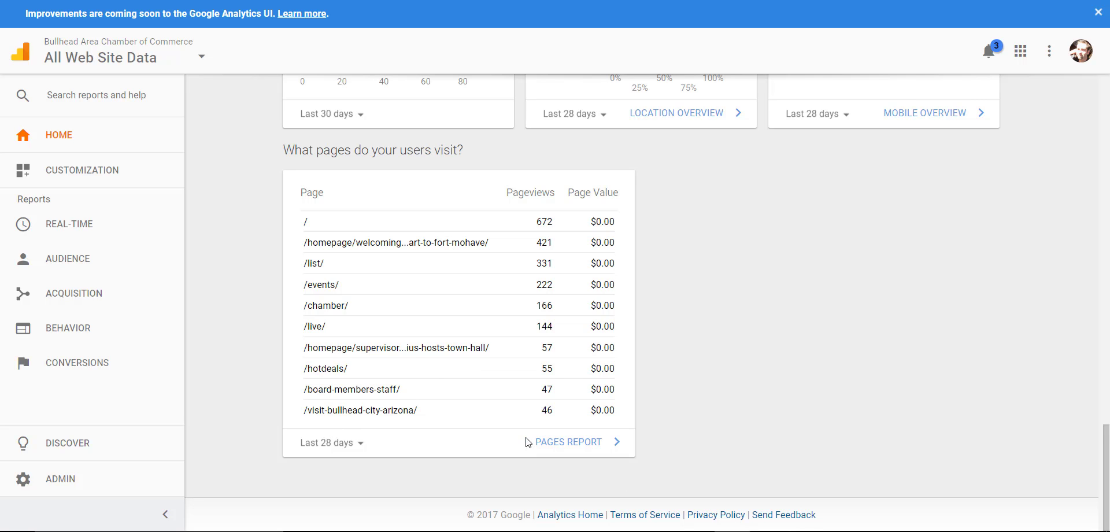
scroll(641, 460, up, 15)
scroll(664, 455, up, 8)
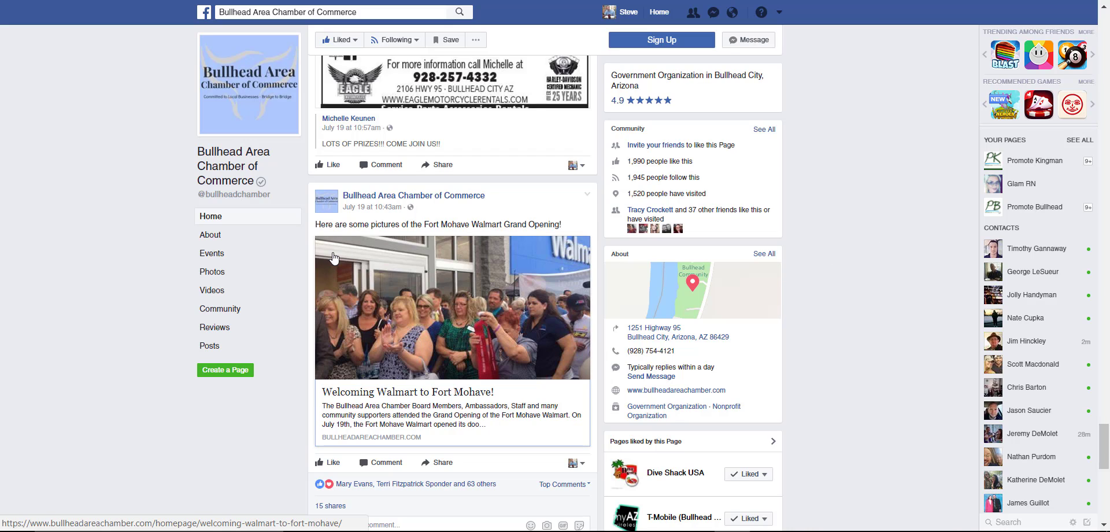
On the chamber's Facebook page, examine the July 19 Walmart grand opening post, its introductory text and its link to the blog article.
drag(321, 224, 557, 228)
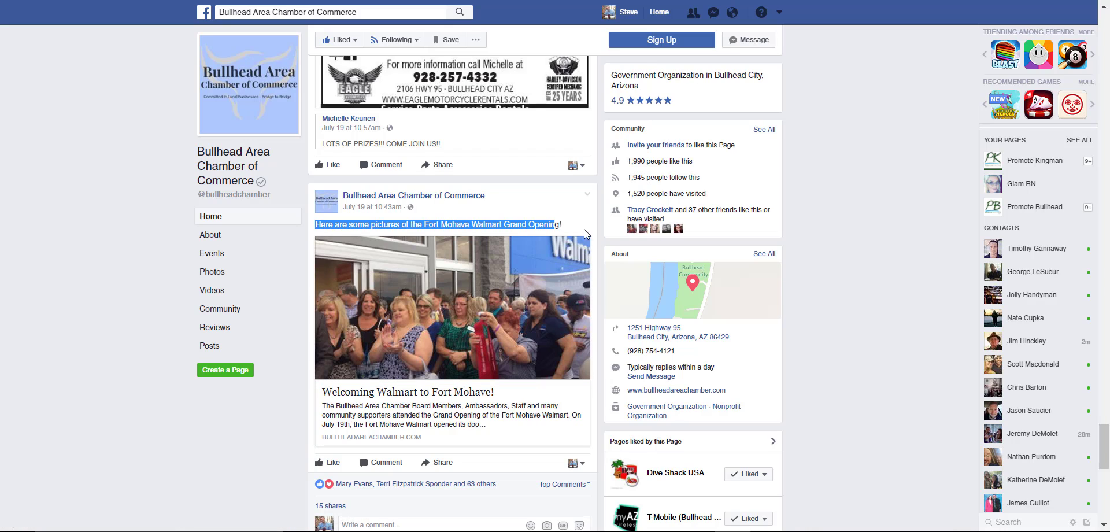
click(560, 226)
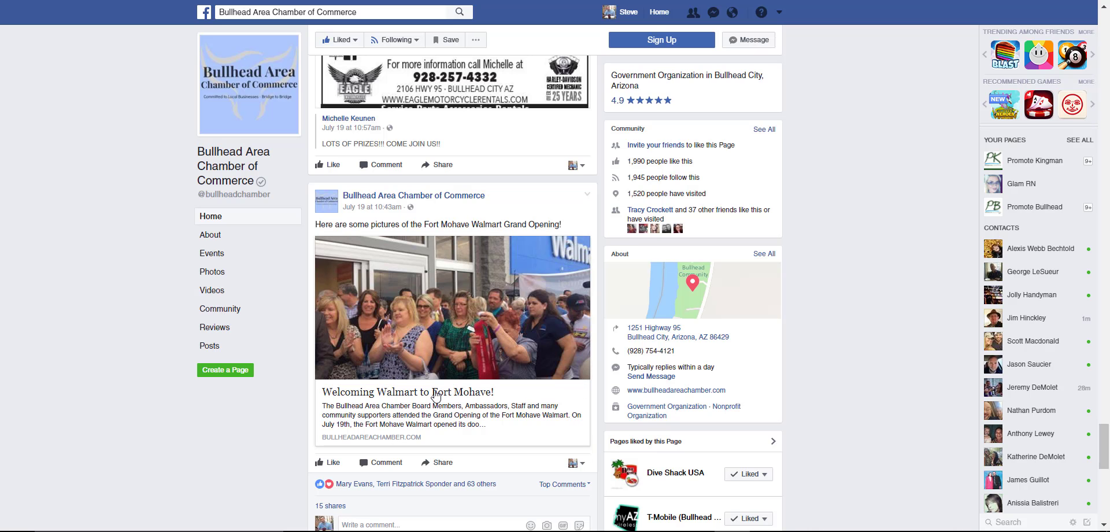
scroll(411, 424, down, 1)
scroll(477, 281, up, 1)
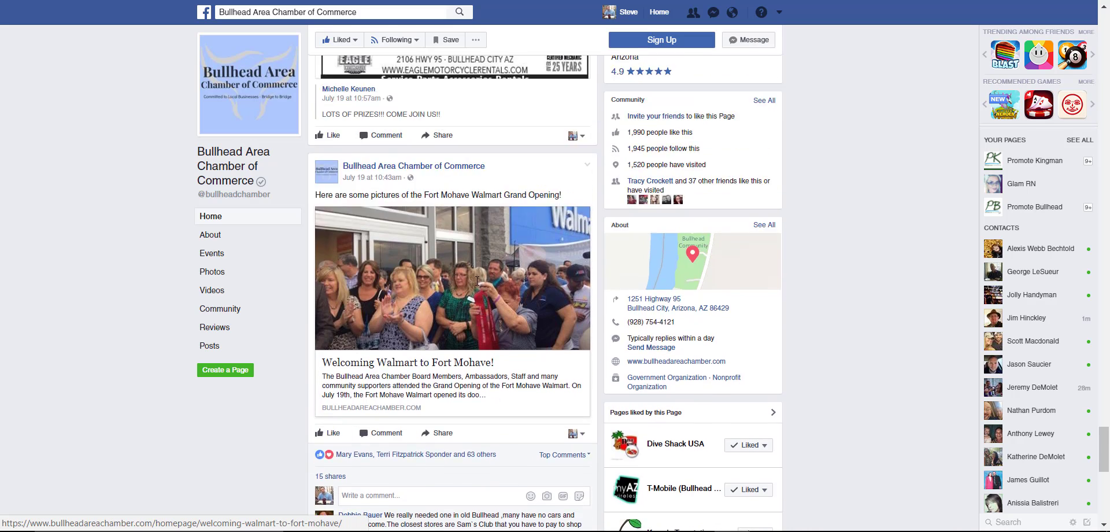
scroll(477, 284, up, 2)
scroll(470, 287, up, 2)
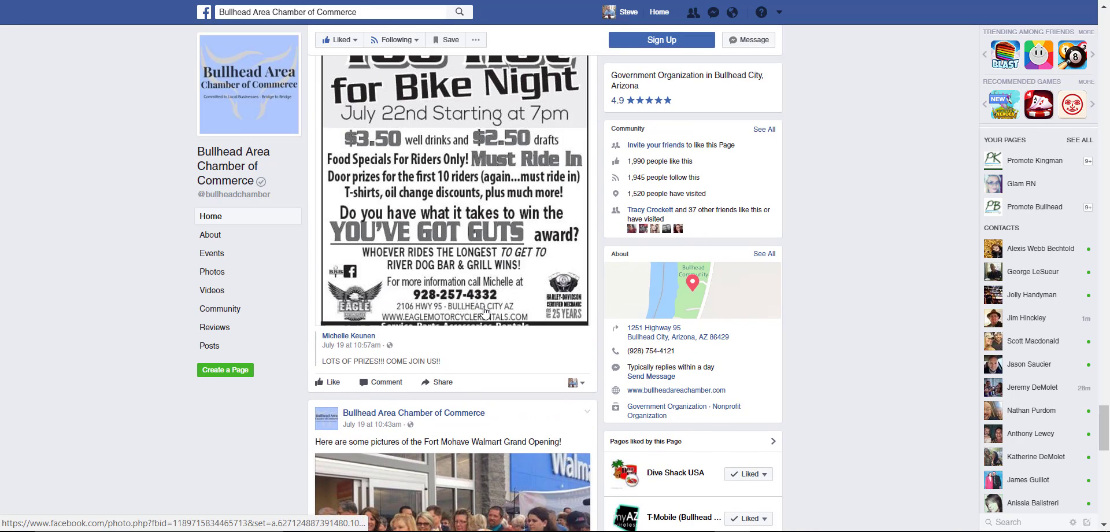
scroll(484, 312, up, 2)
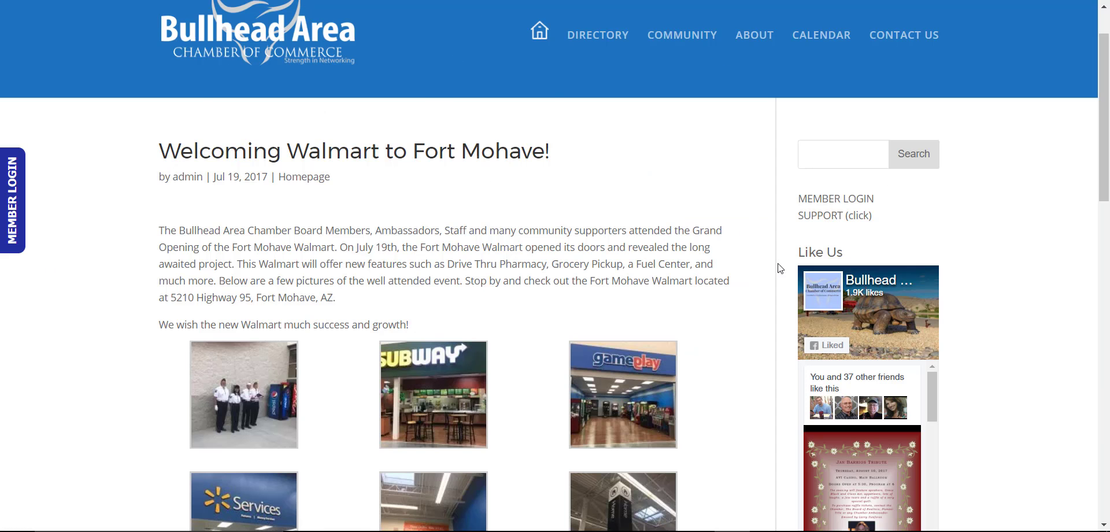
Look through the text and photo gallery of the "Welcoming Walmart to Fort Mohave!" post on the chamber's website.
scroll(665, 303, up, 2)
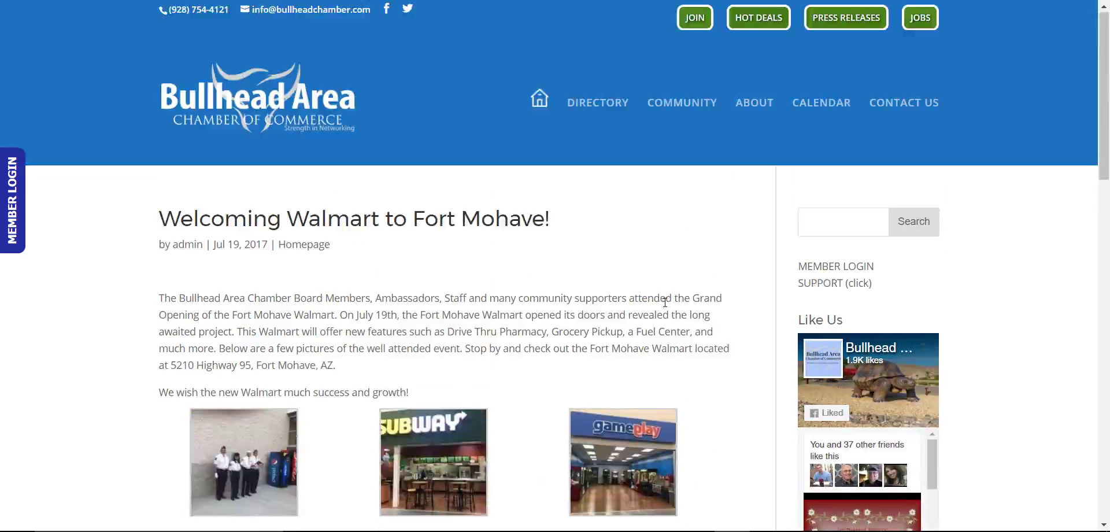
scroll(664, 304, down, 15)
scroll(709, 374, up, 15)
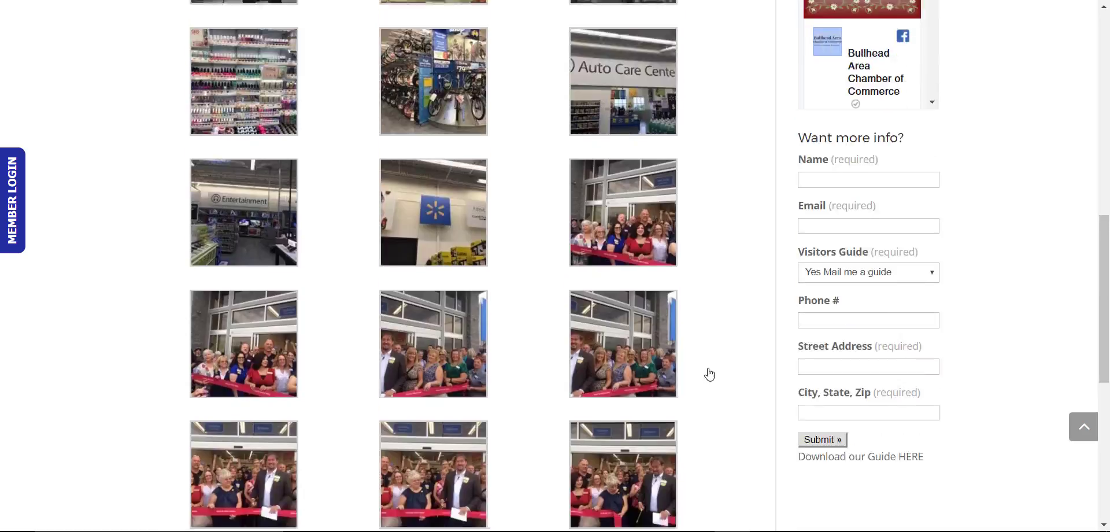
scroll(717, 386, down, 6)
scroll(717, 386, up, 8)
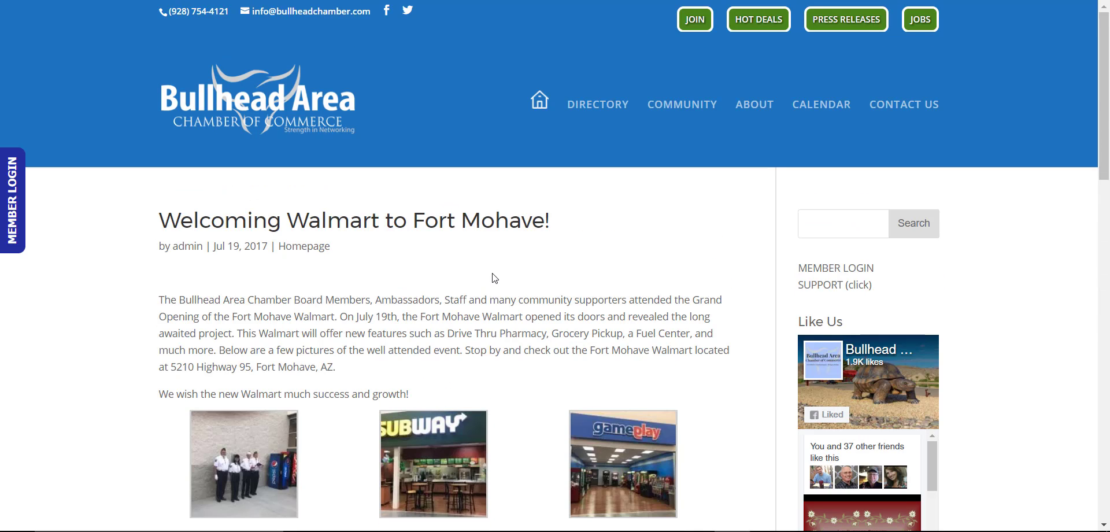
Highlight the title of the Walmart blog post to point it out, and clear the selection.
drag(556, 219, 164, 195)
scroll(595, 287, down, 1)
scroll(595, 286, up, 1)
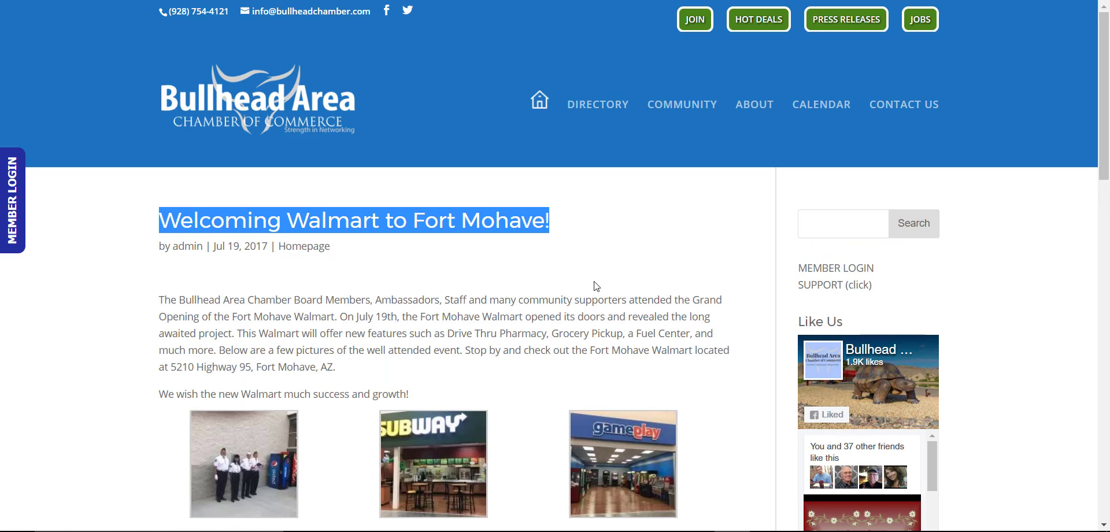
click(544, 302)
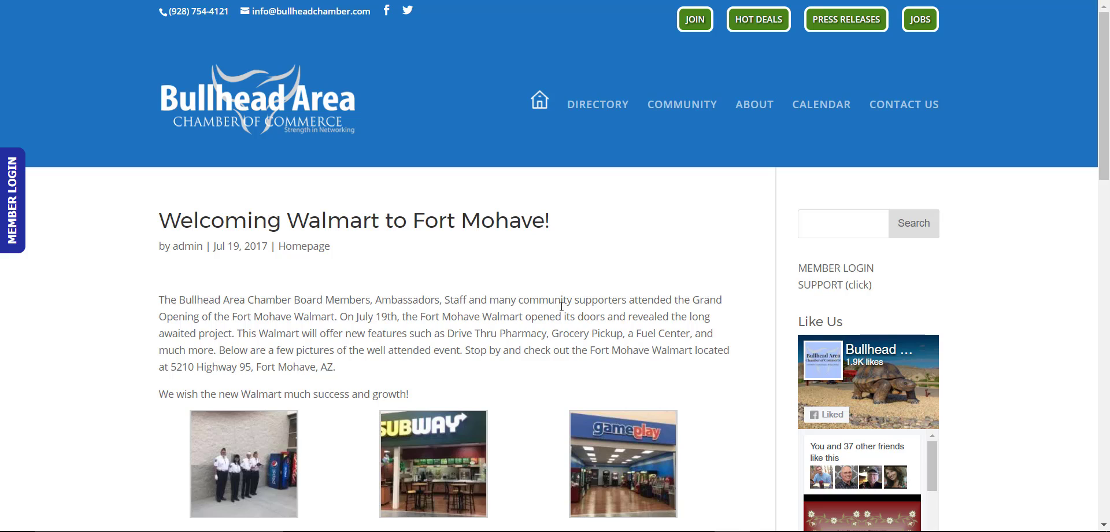